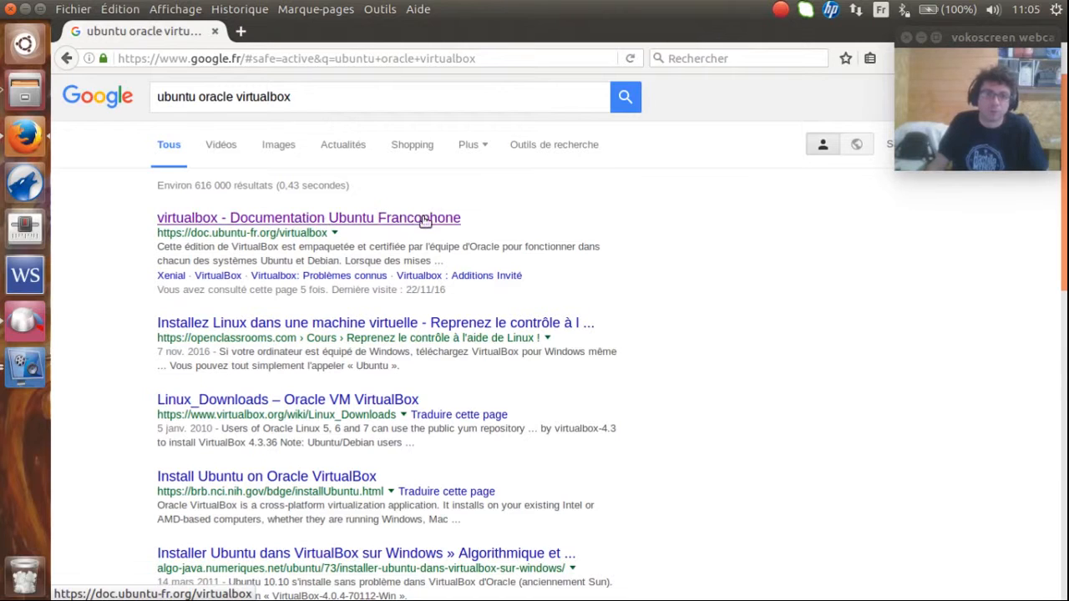
Open the Ubuntu-fr VirtualBox documentation and review its introduction, terminology and required configuration, down to the Installation section.
click(229, 218)
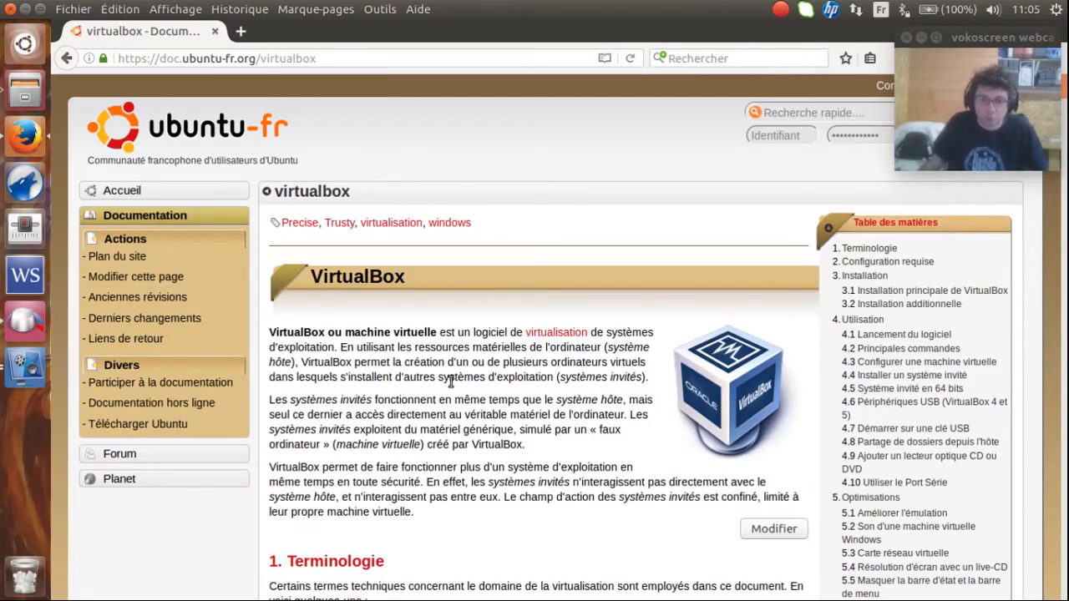
scroll(449, 380, down, 6)
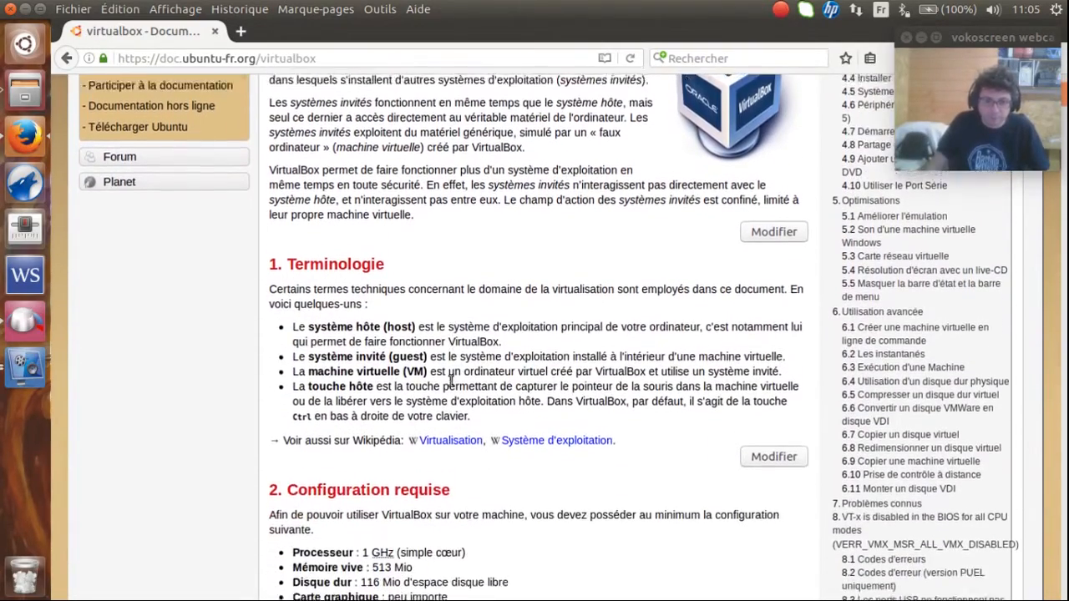
scroll(449, 381, up, 3)
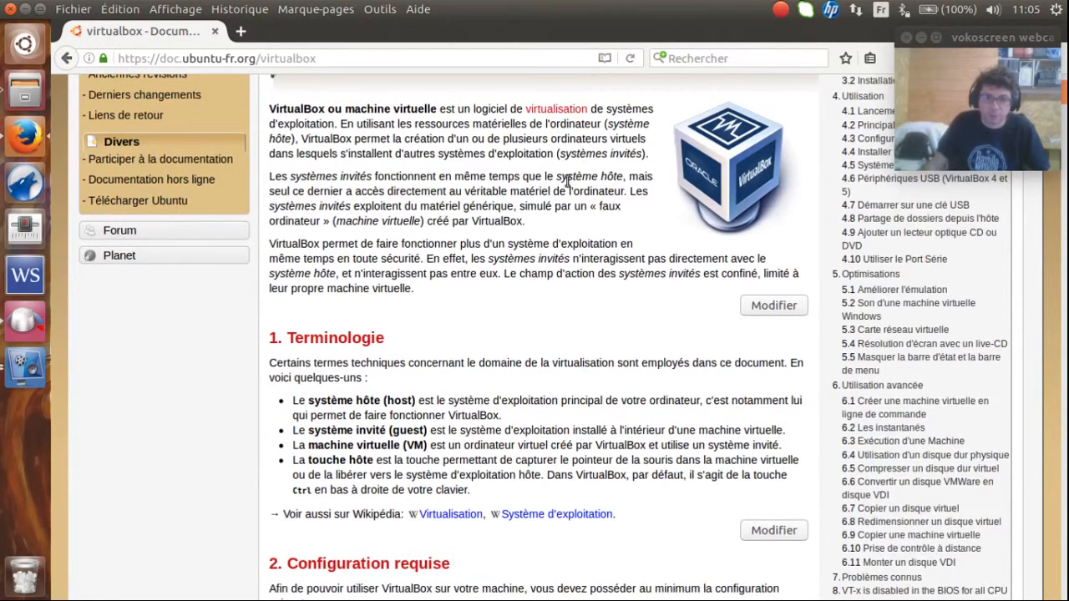
scroll(565, 183, down, 1)
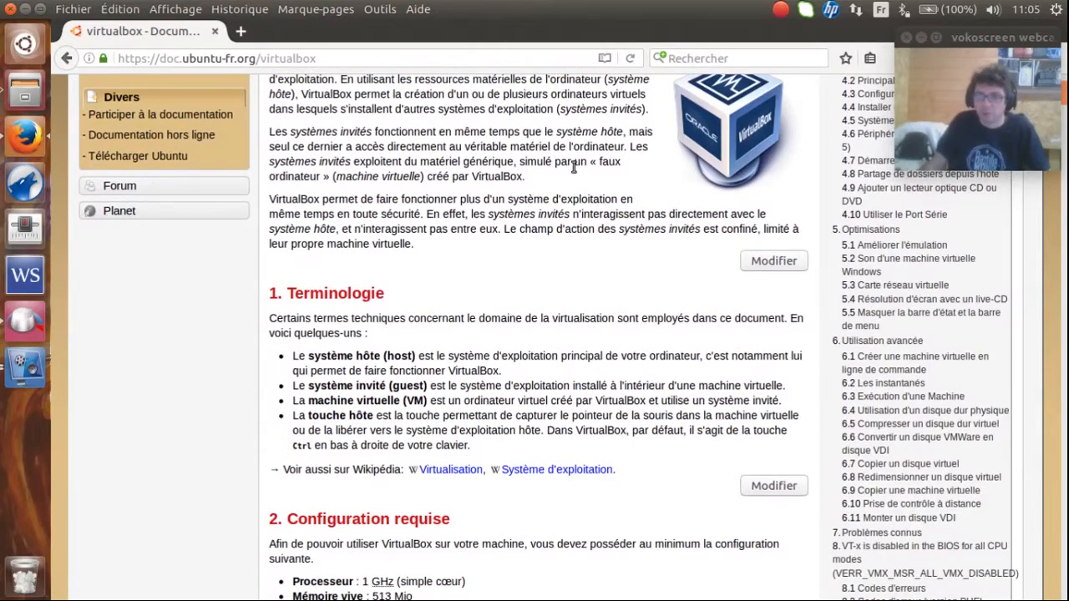
scroll(575, 189, down, 5)
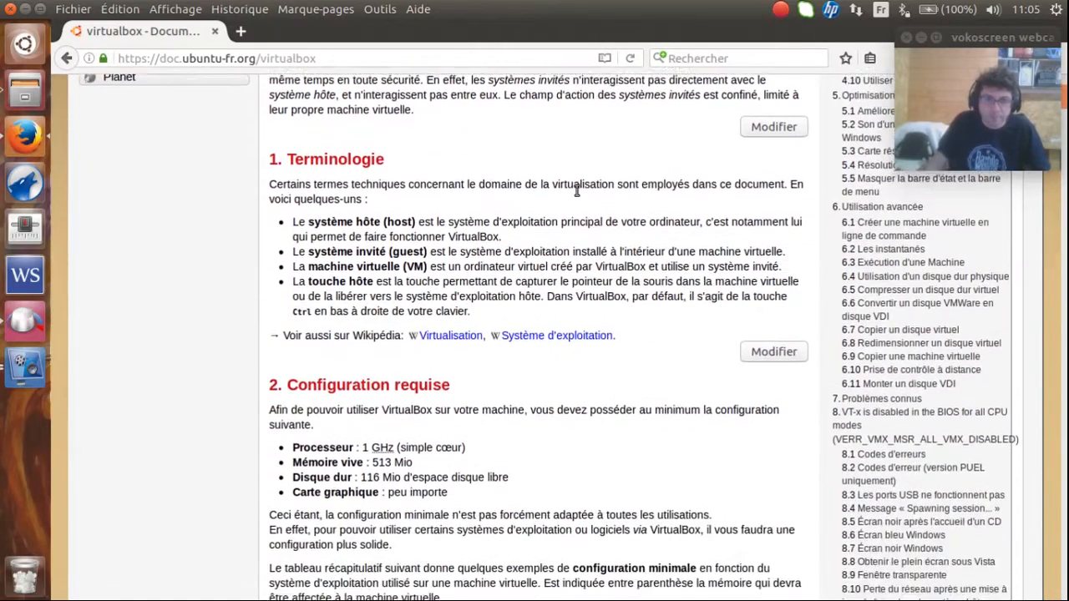
scroll(578, 193, up, 2)
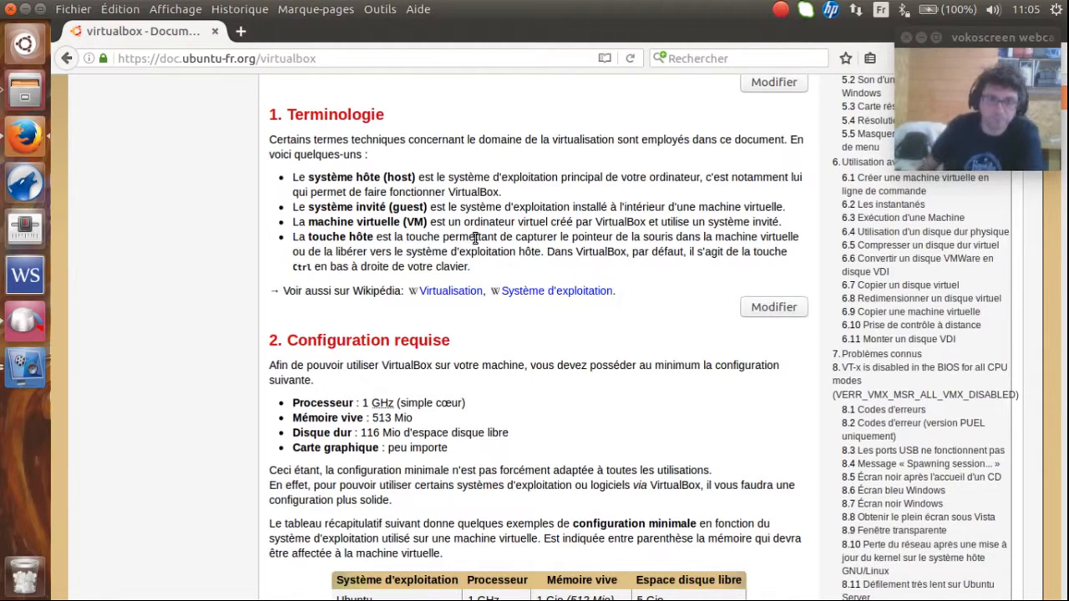
scroll(476, 238, down, 3)
scroll(476, 237, down, 3)
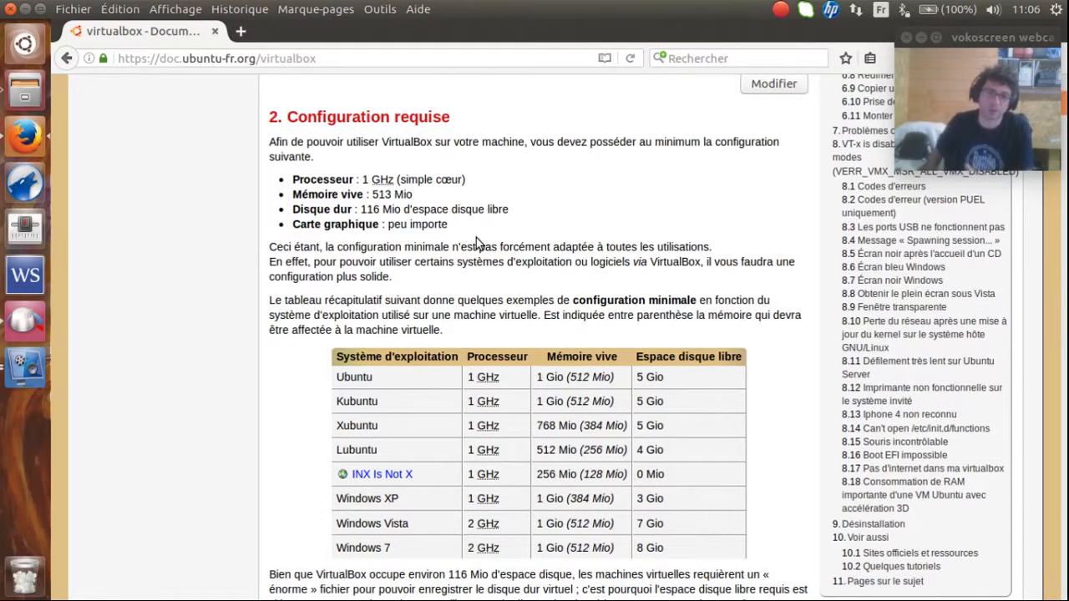
scroll(476, 238, down, 7)
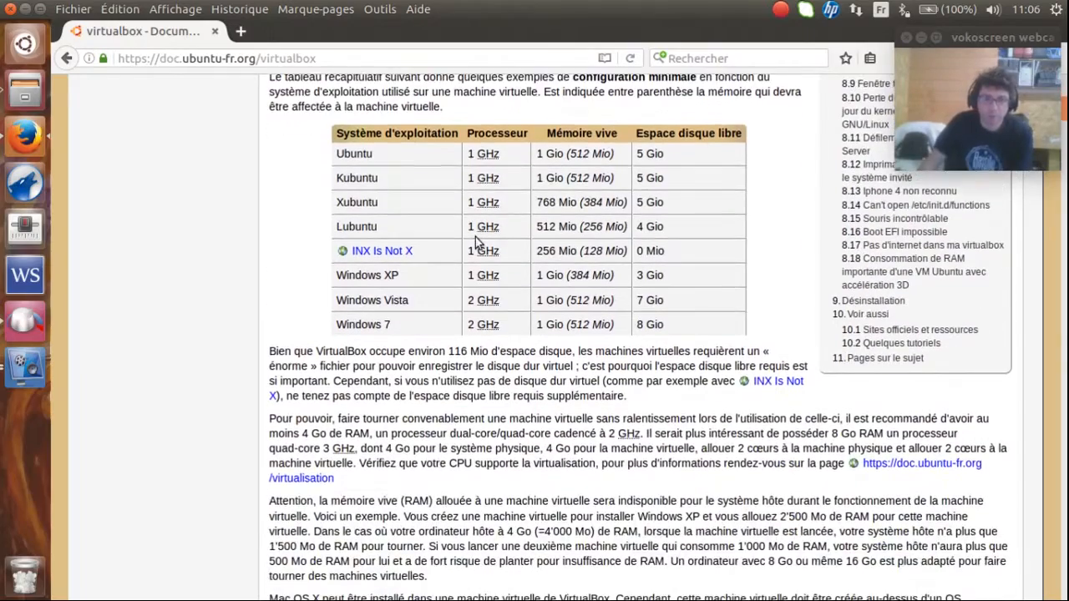
scroll(476, 238, down, 10)
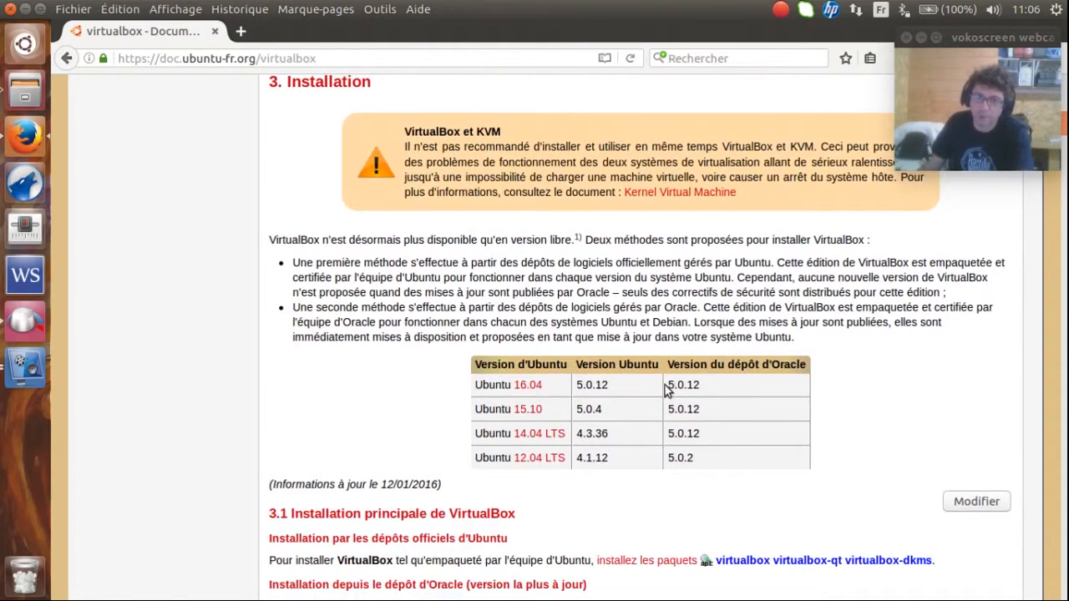
Examine the VirtualBox versions offered per Ubuntu release and the Oracle repository addresses in the Installation section.
drag(666, 385, 701, 393)
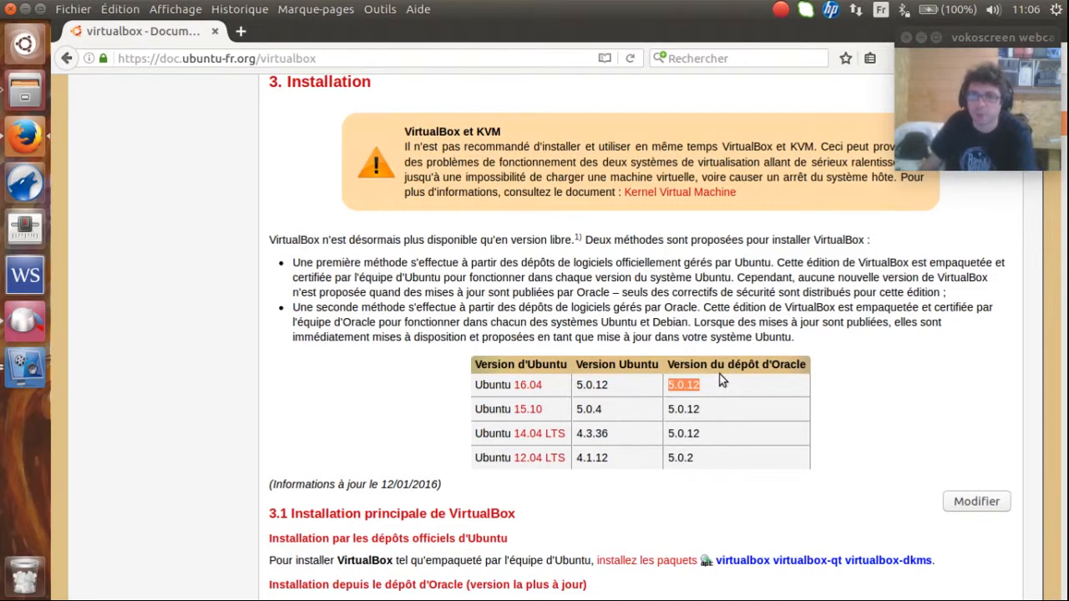
scroll(722, 380, down, 4)
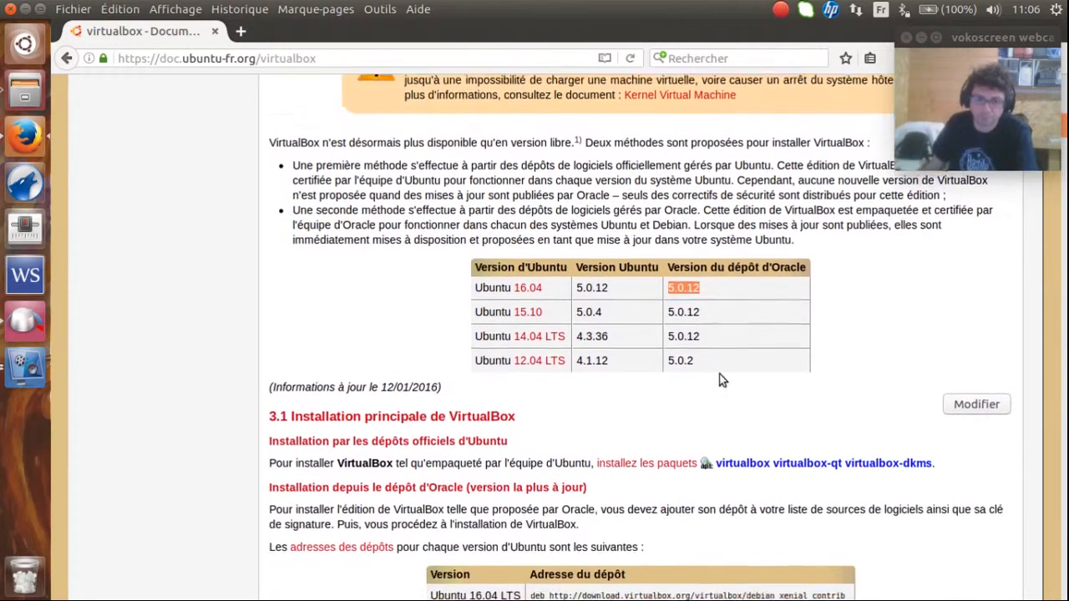
scroll(715, 375, down, 1)
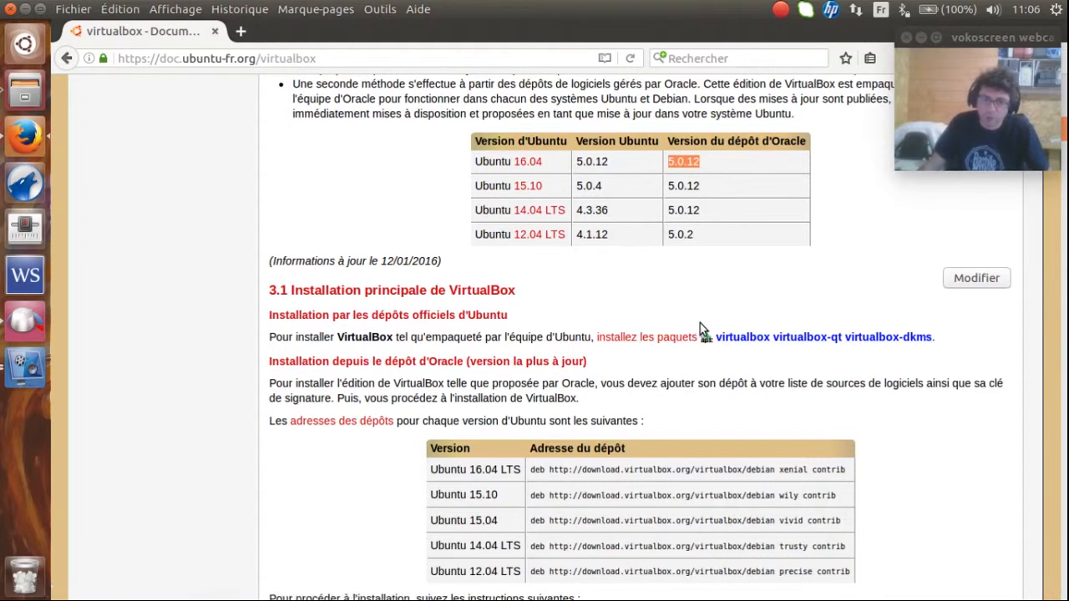
scroll(701, 326, down, 2)
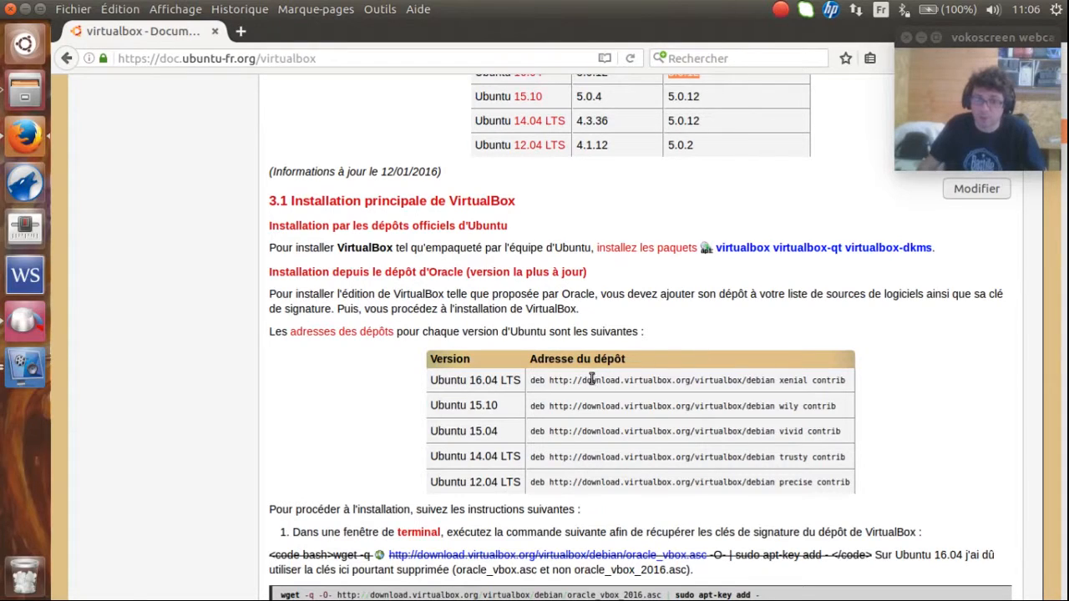
drag(595, 380, 725, 400)
click(759, 267)
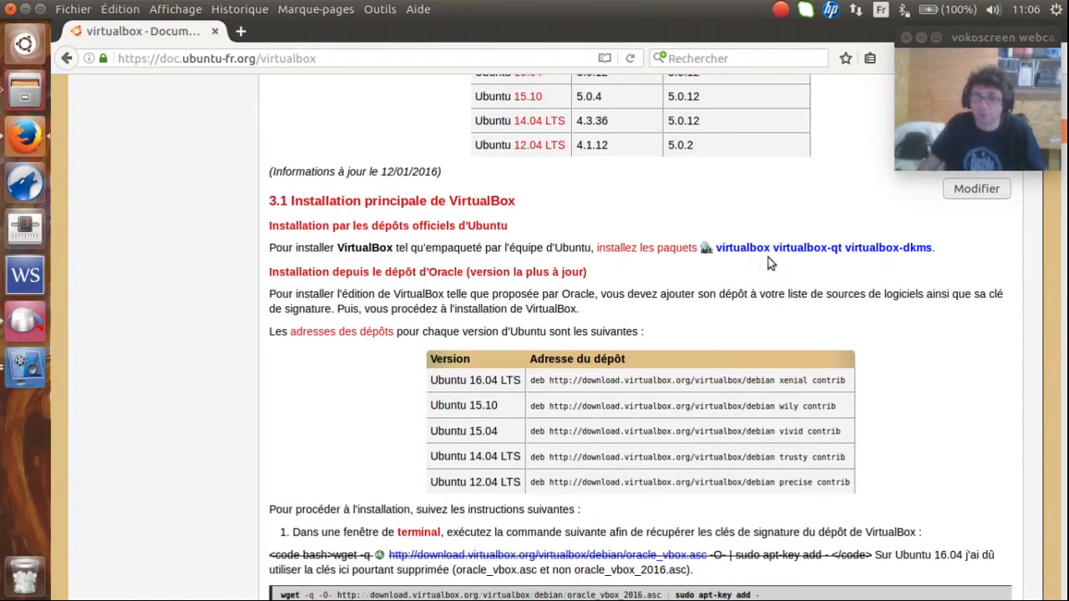
Try to install the virtualbox, virtualbox-qt and virtualbox-dkms packages from the documentation link with AptURL, dismissing each package notice.
click(781, 252)
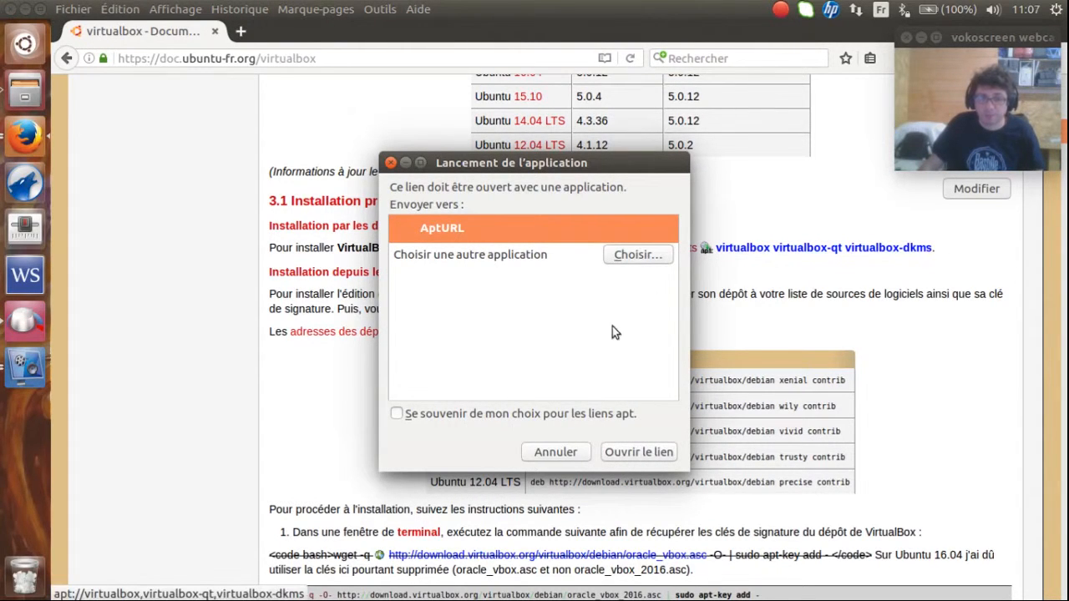
click(637, 452)
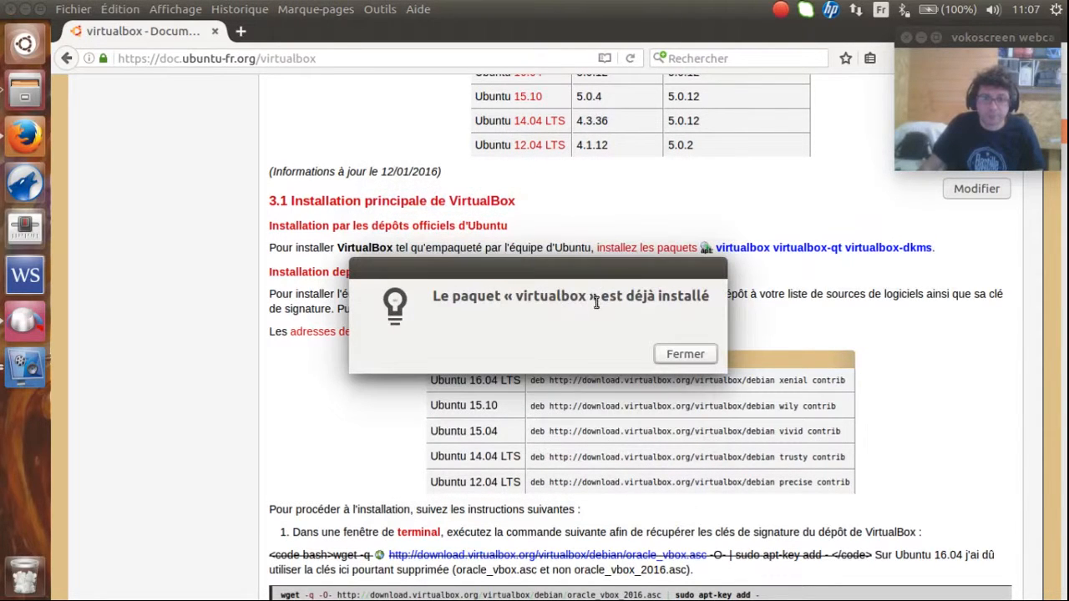
drag(593, 277, 588, 216)
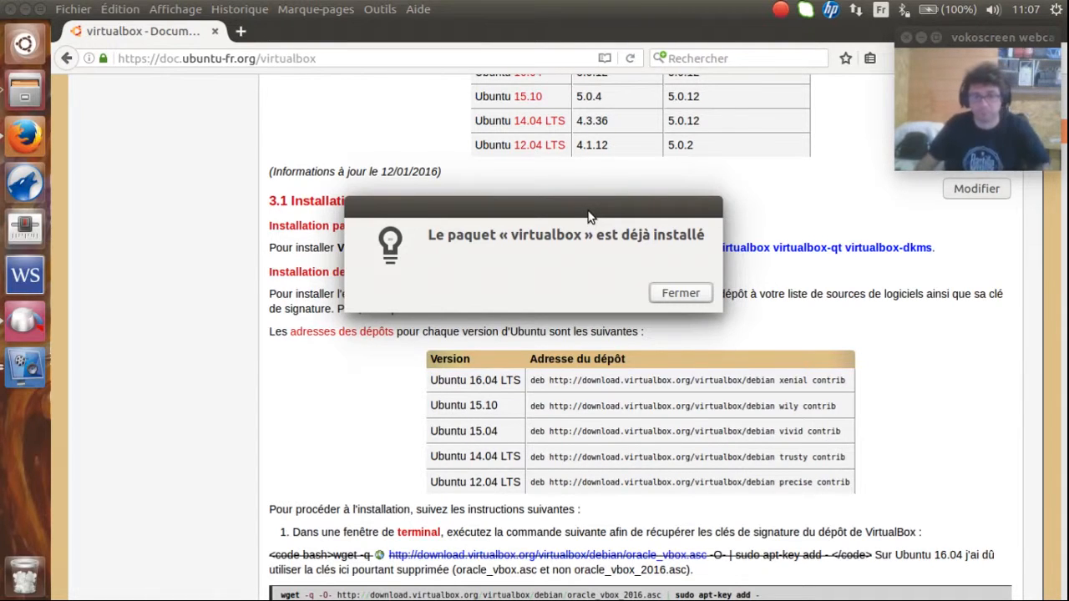
click(673, 292)
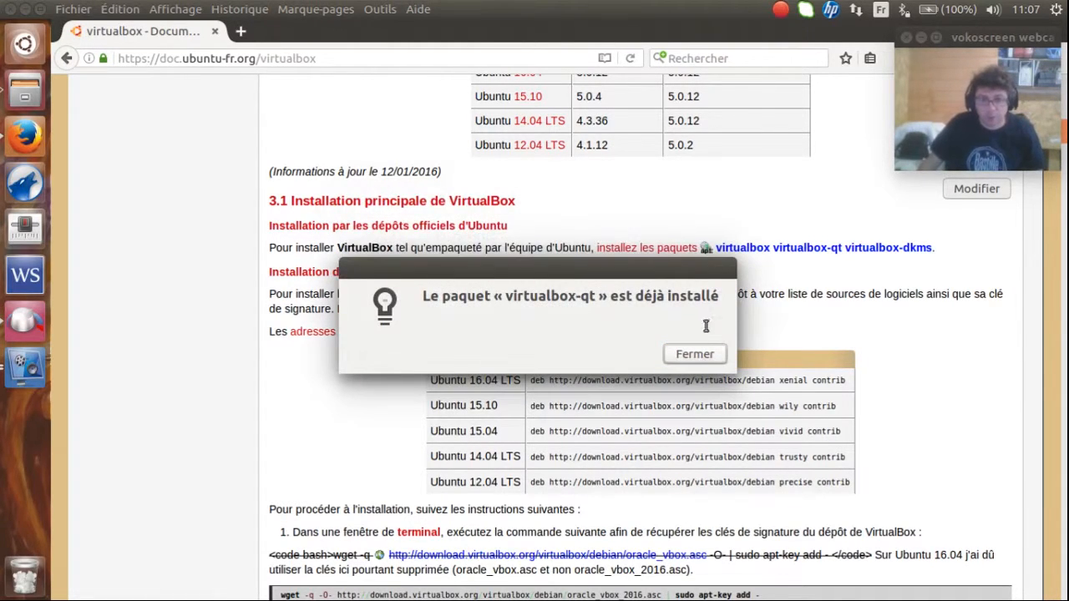
click(693, 355)
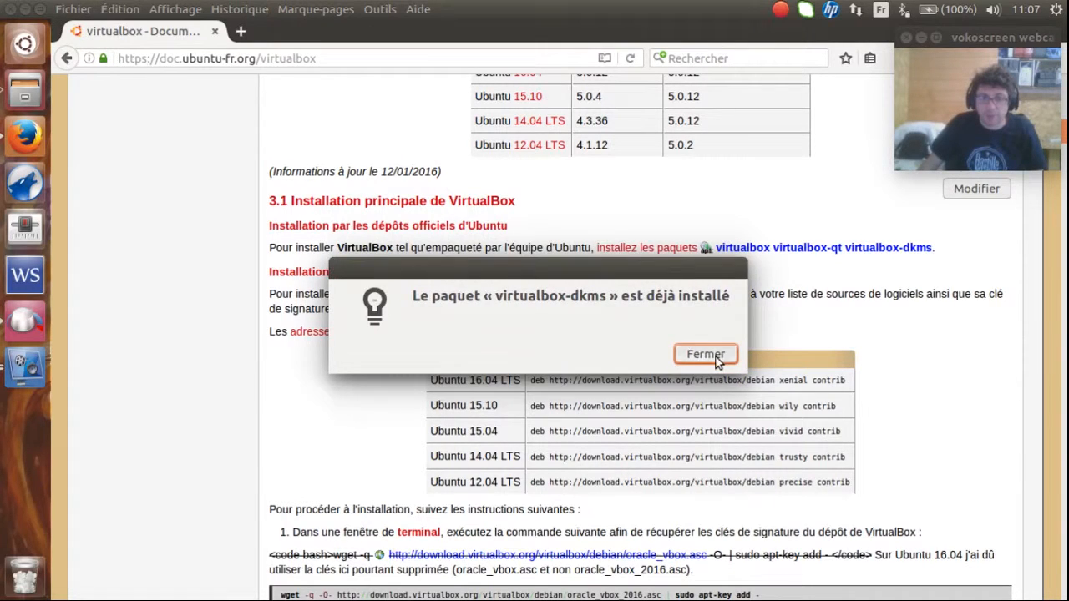
click(694, 354)
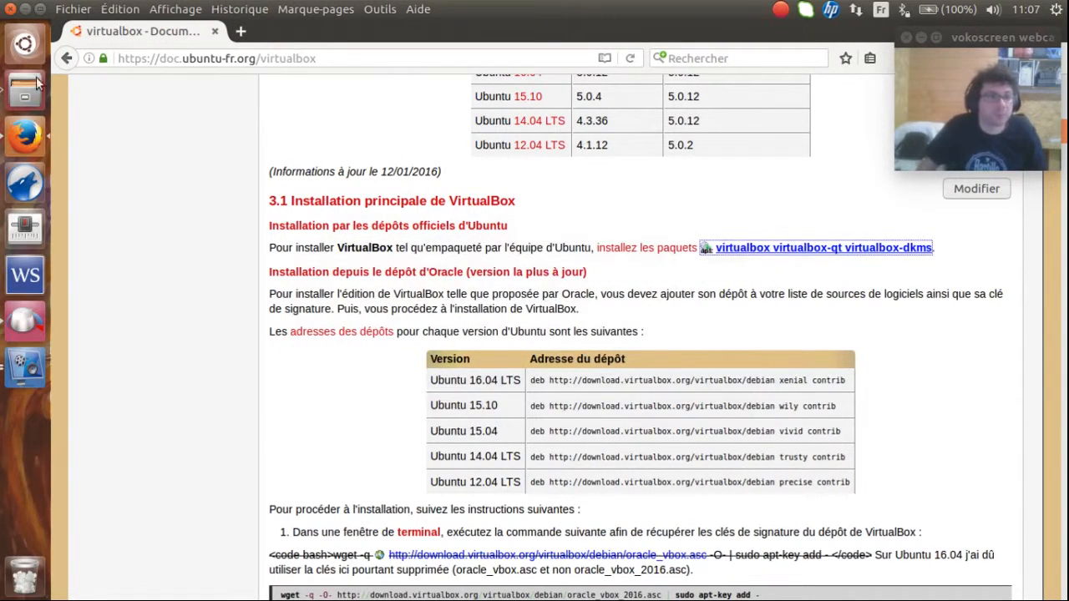
Minimize the browser, search the computer for "virtualbox" and launch VirtualBox, placing its window higher on the desktop.
click(25, 9)
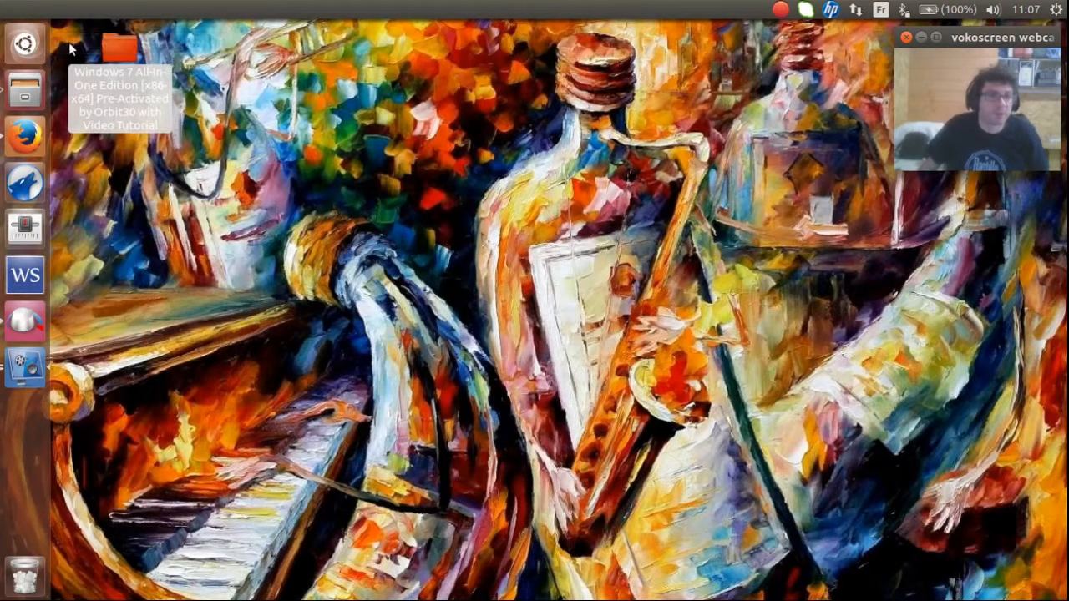
click(25, 44)
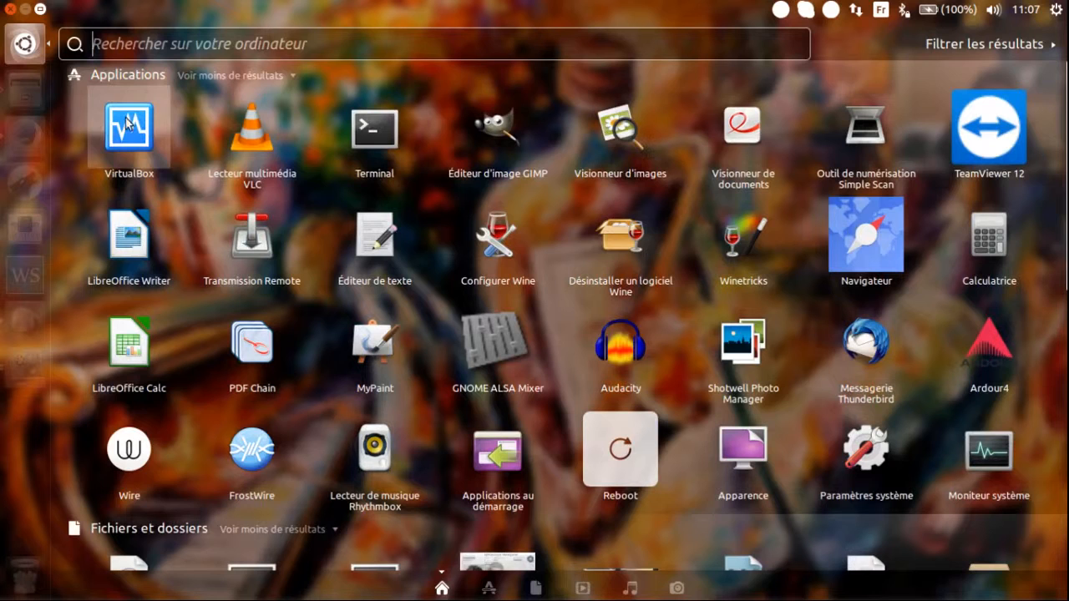
click(129, 46)
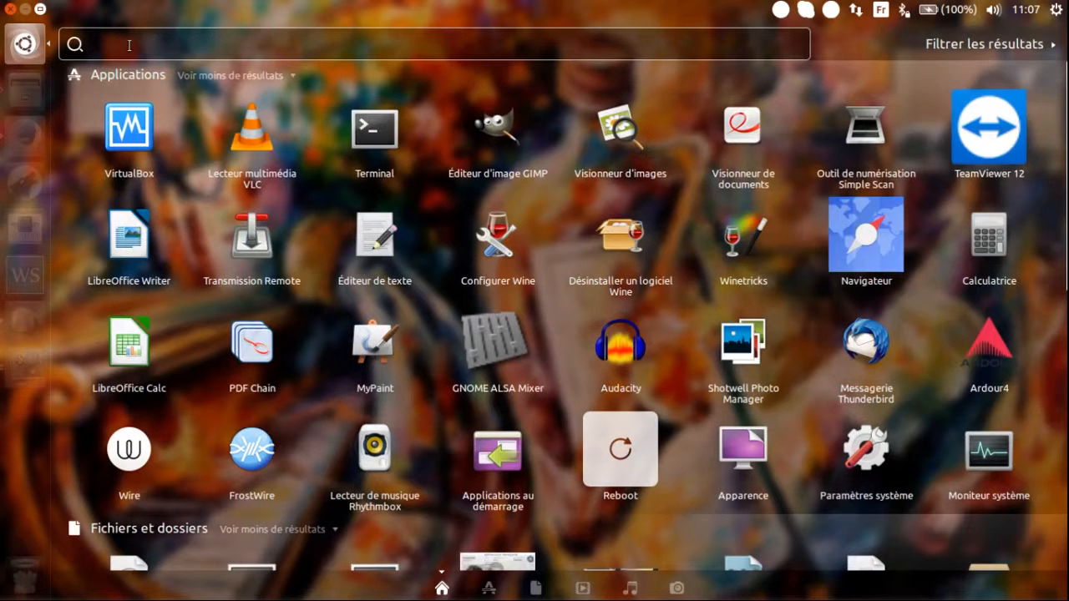
text(virt)
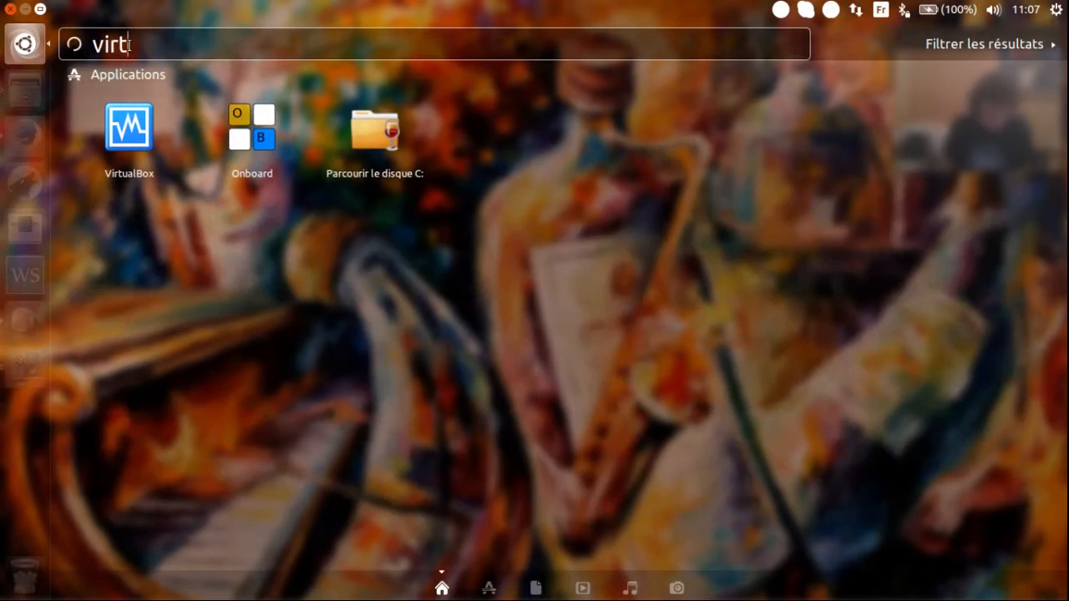
text(ualbox)
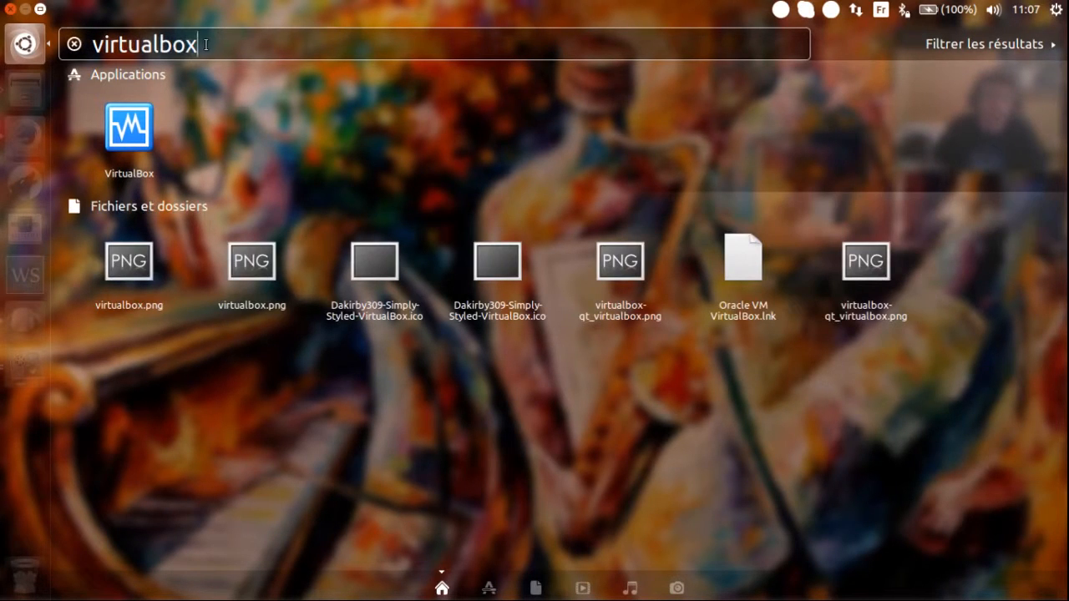
click(129, 127)
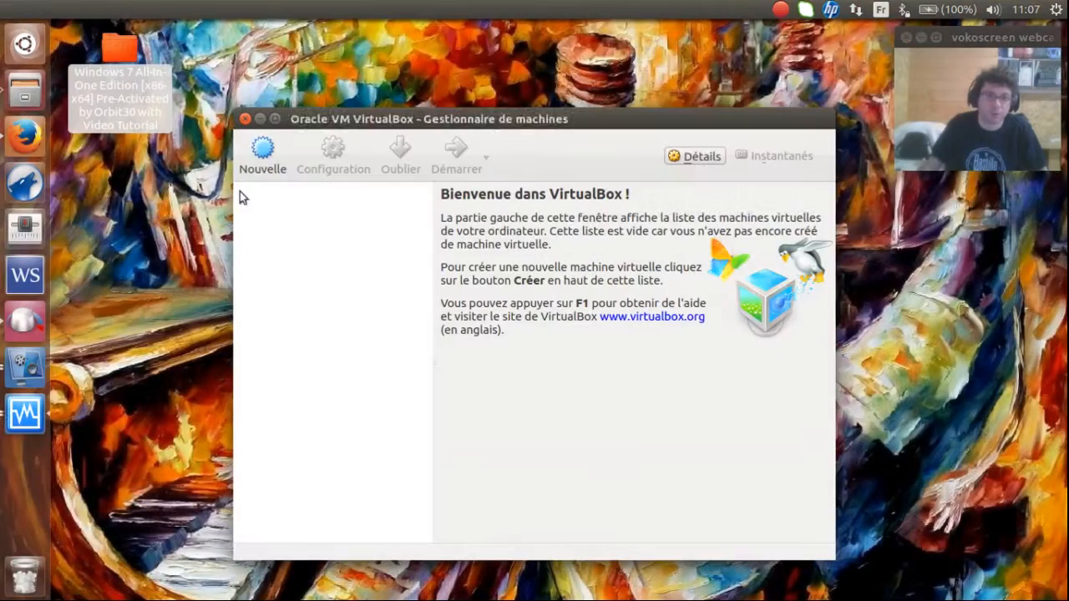
drag(501, 60, 509, 77)
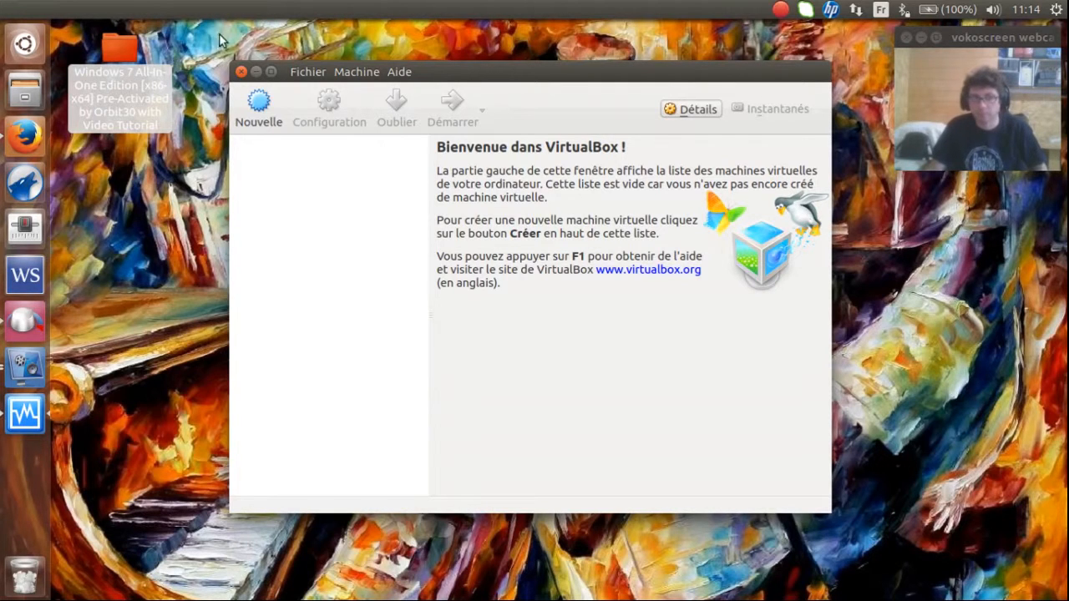
Start a new virtual machine named "windows 7 tuto", keeping type Microsoft Windows and version Windows 7 (64-bit).
click(260, 109)
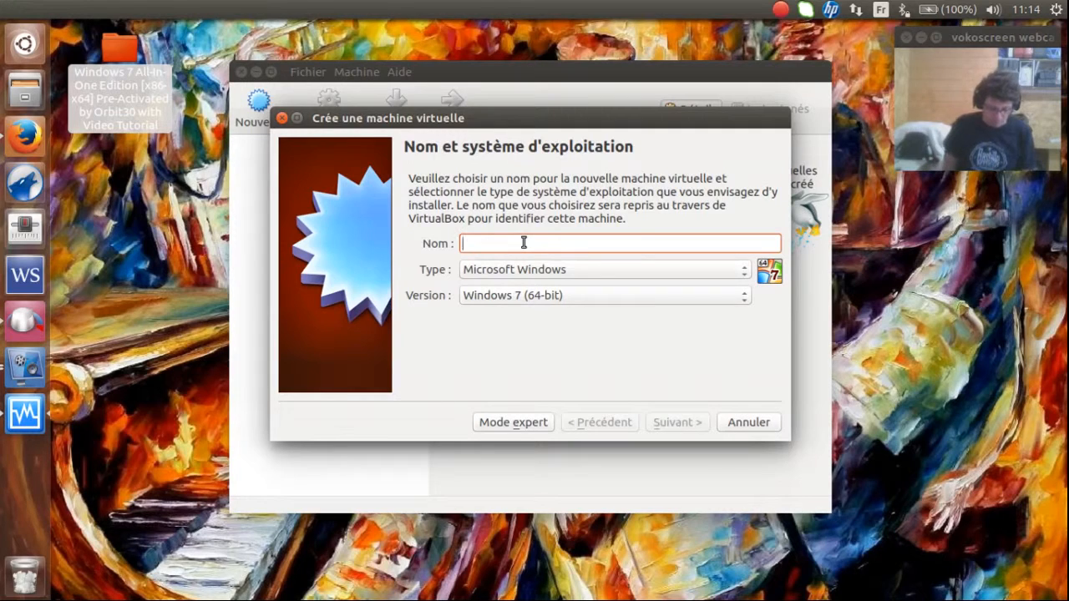
text(windows)
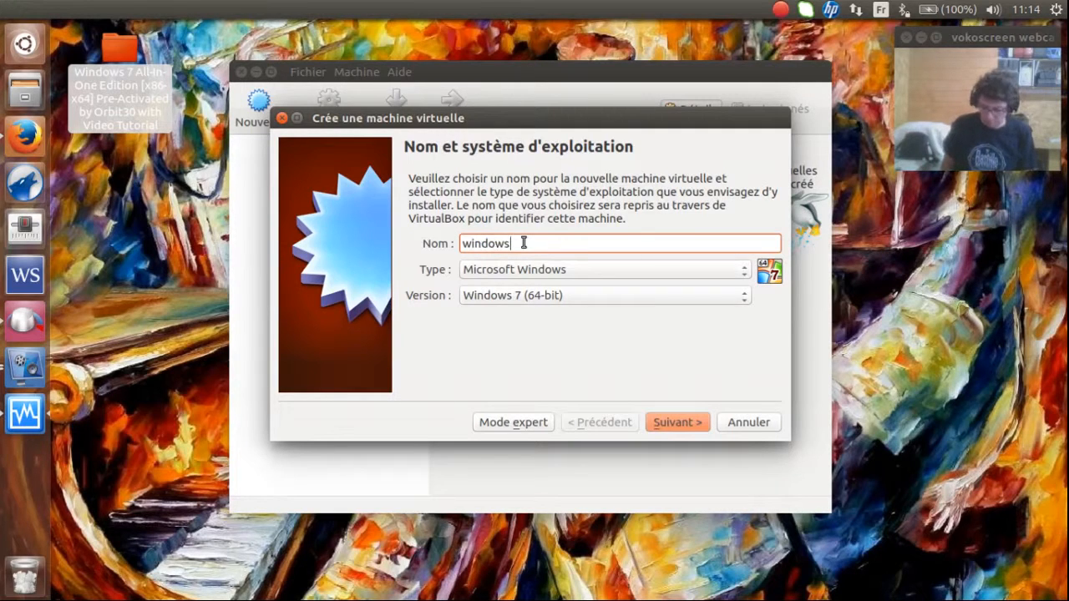
text( 7)
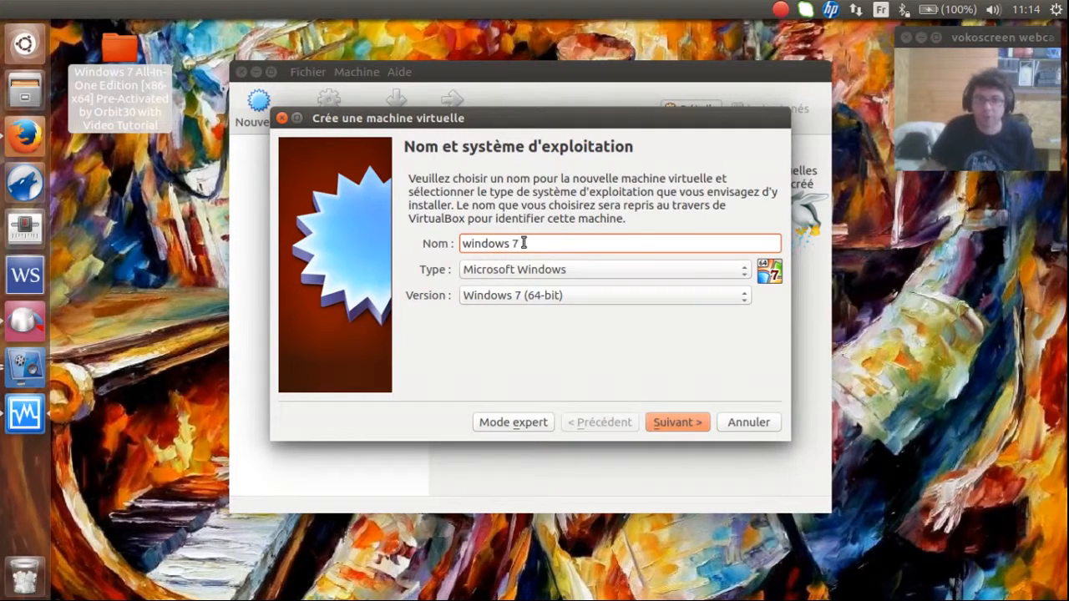
text( tuto)
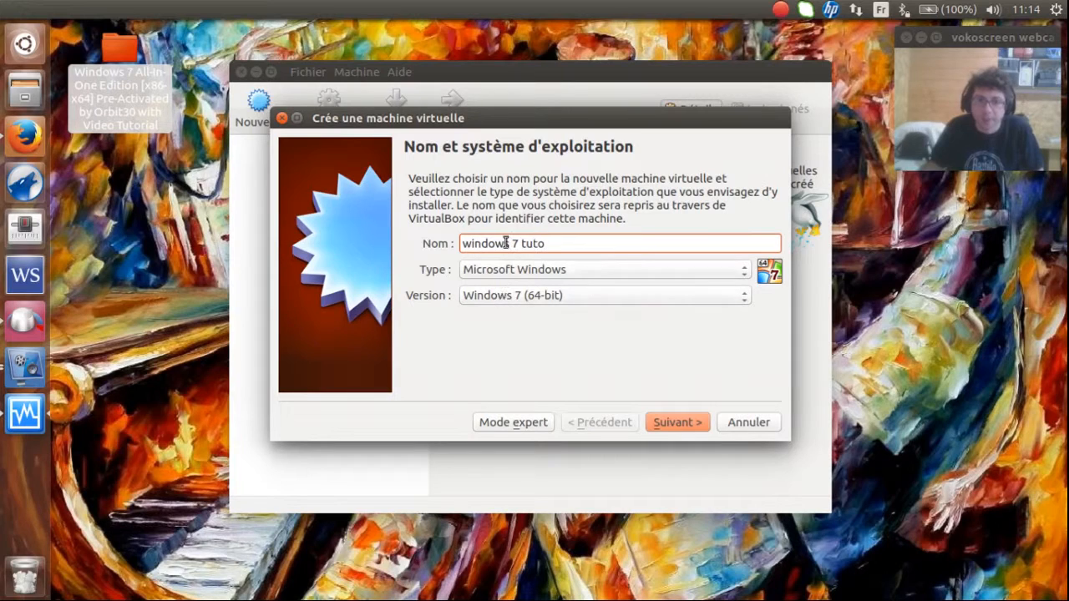
click(680, 417)
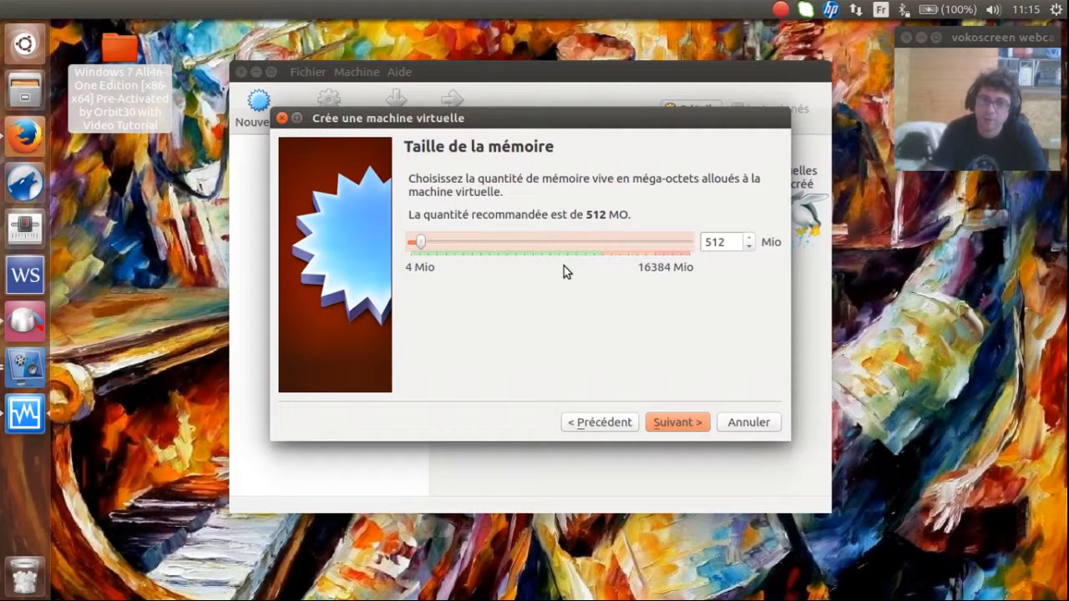
Set the virtual machine's memory to 4096 MB and continue to the hard disk settings.
drag(419, 242, 570, 262)
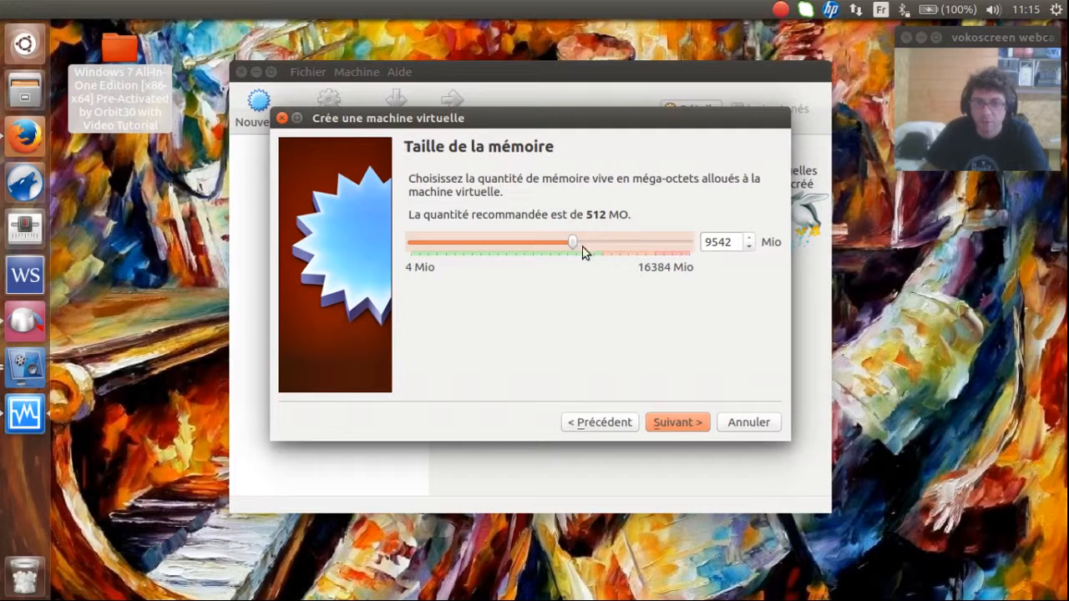
drag(572, 243, 481, 246)
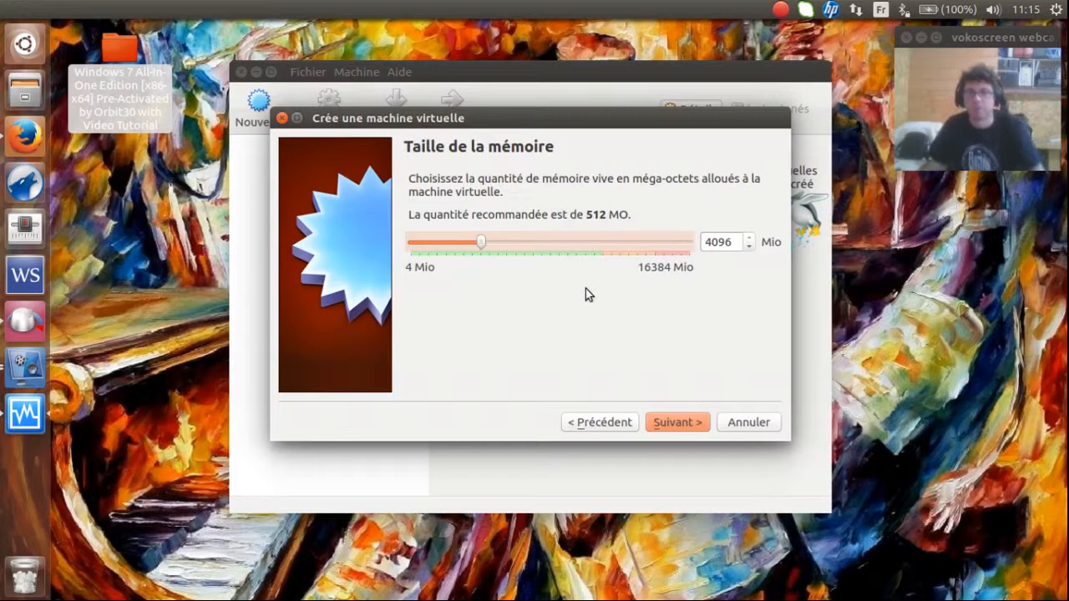
click(675, 424)
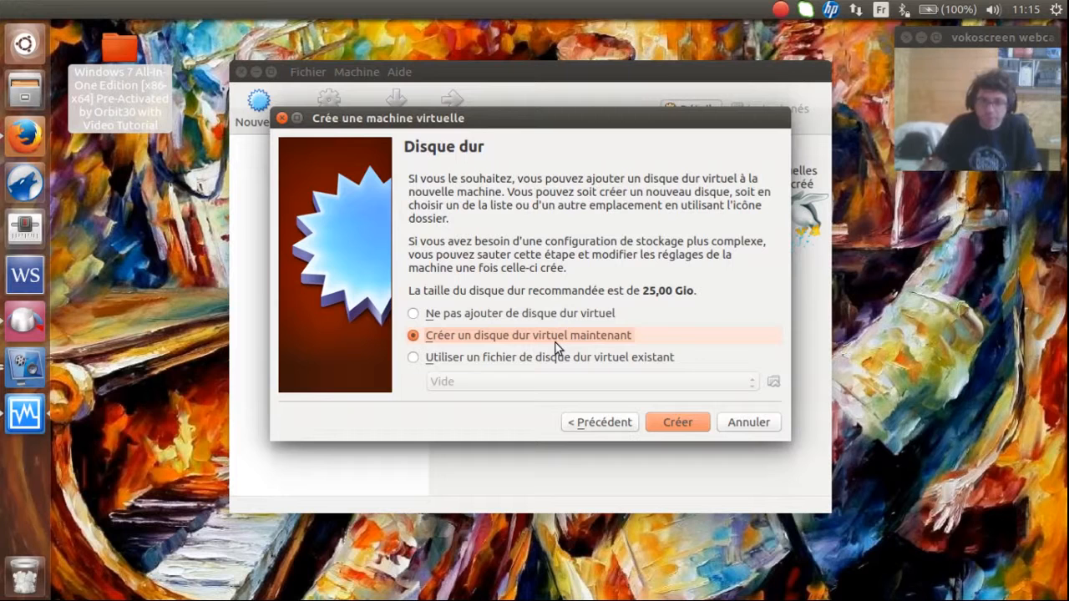
Create a dynamically allocated VDI hard disk named "windows 7 tuto" with a size of about 79 GB for the new machine.
click(678, 425)
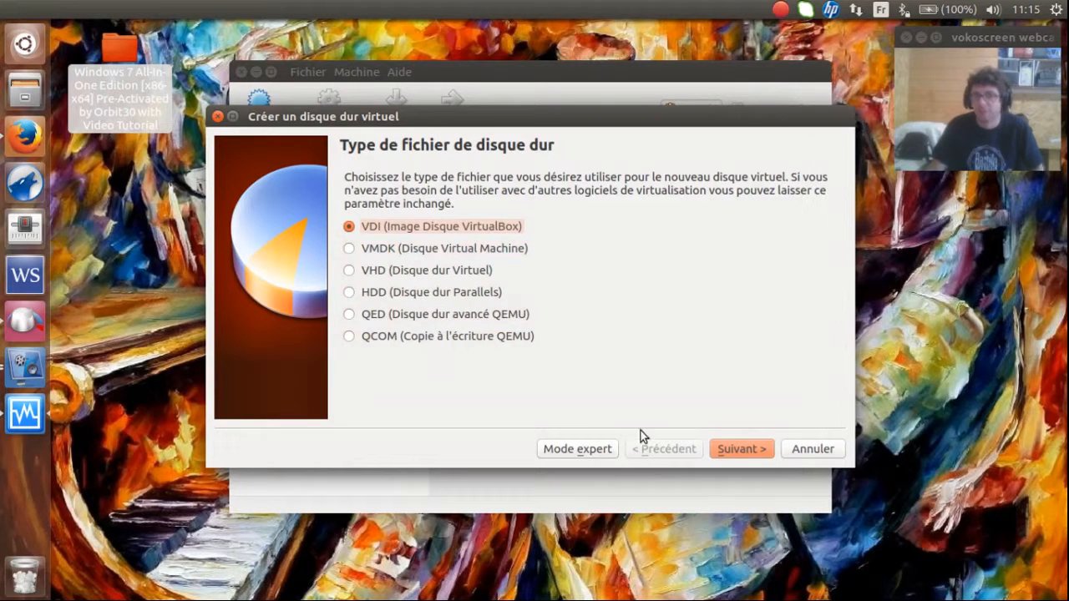
click(748, 450)
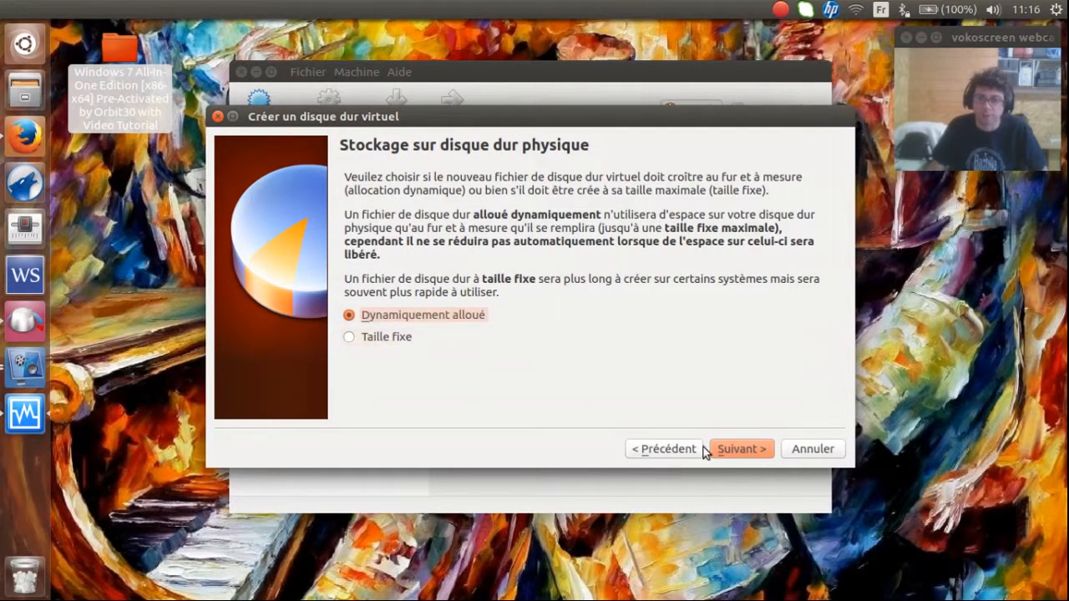
click(743, 455)
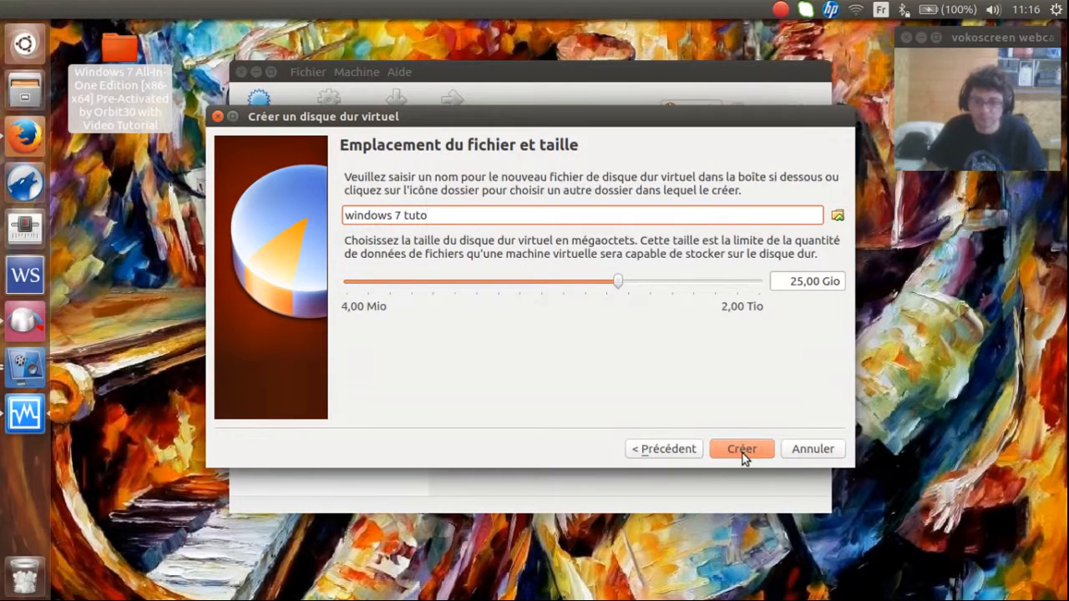
drag(617, 281, 655, 282)
click(747, 455)
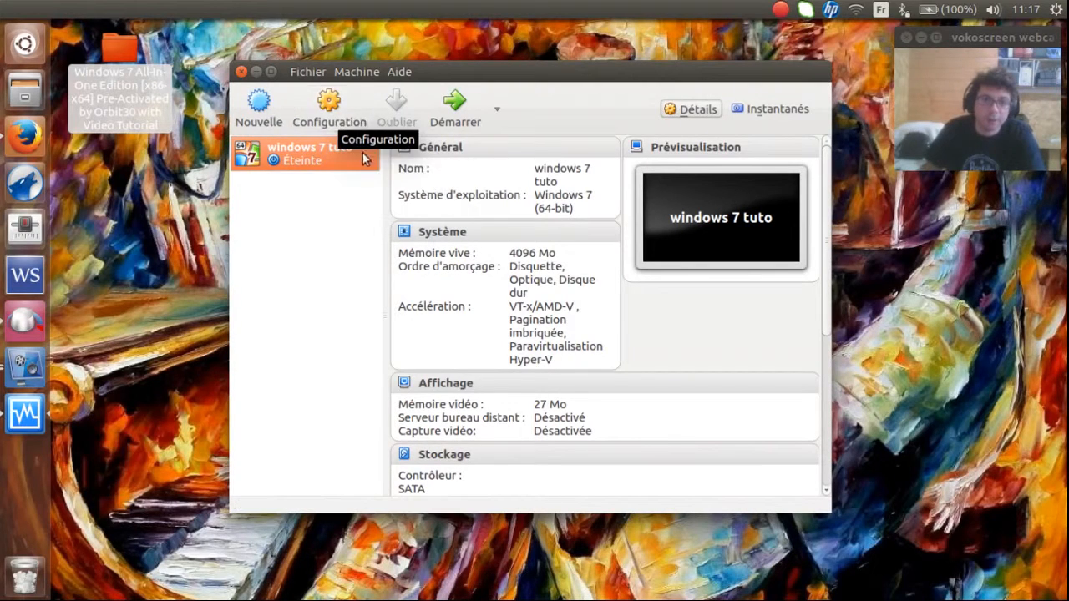
Open the settings of the "windows 7 tuto" machine and review its general, advanced, description and encryption options.
click(333, 102)
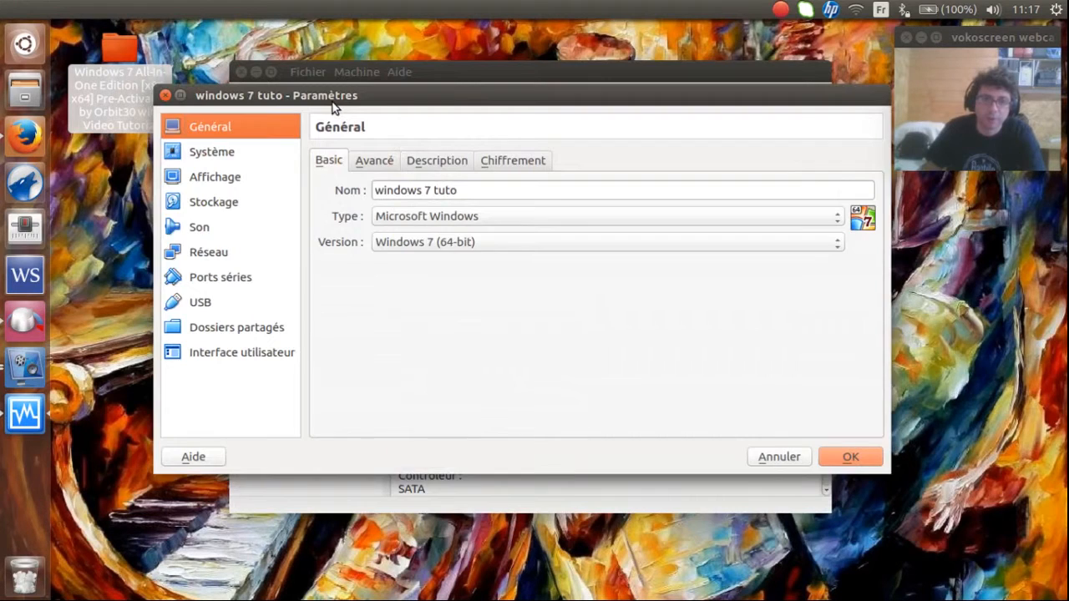
drag(380, 100, 363, 95)
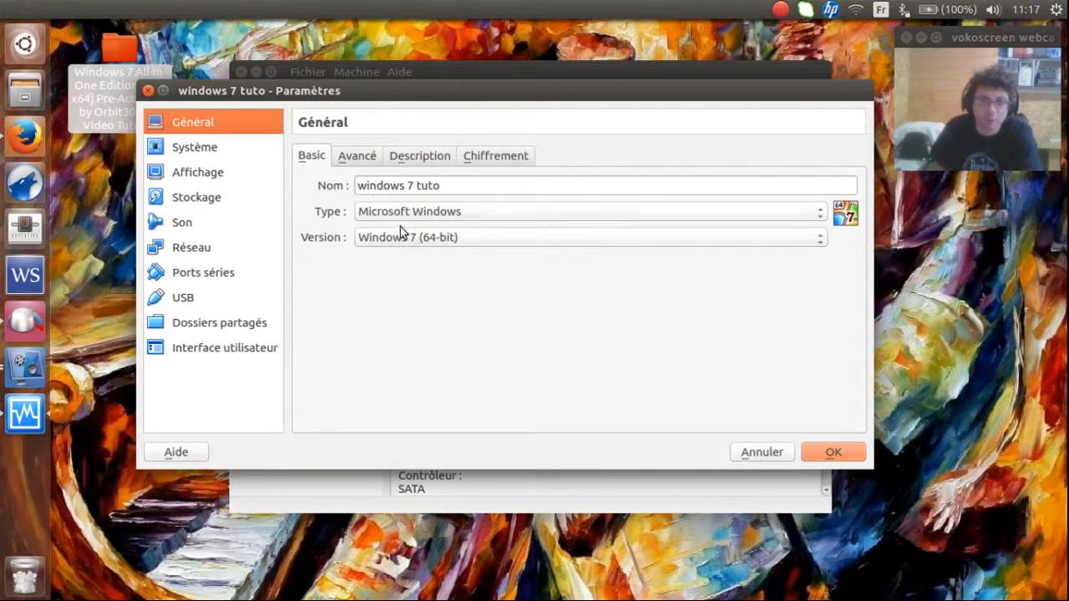
click(357, 159)
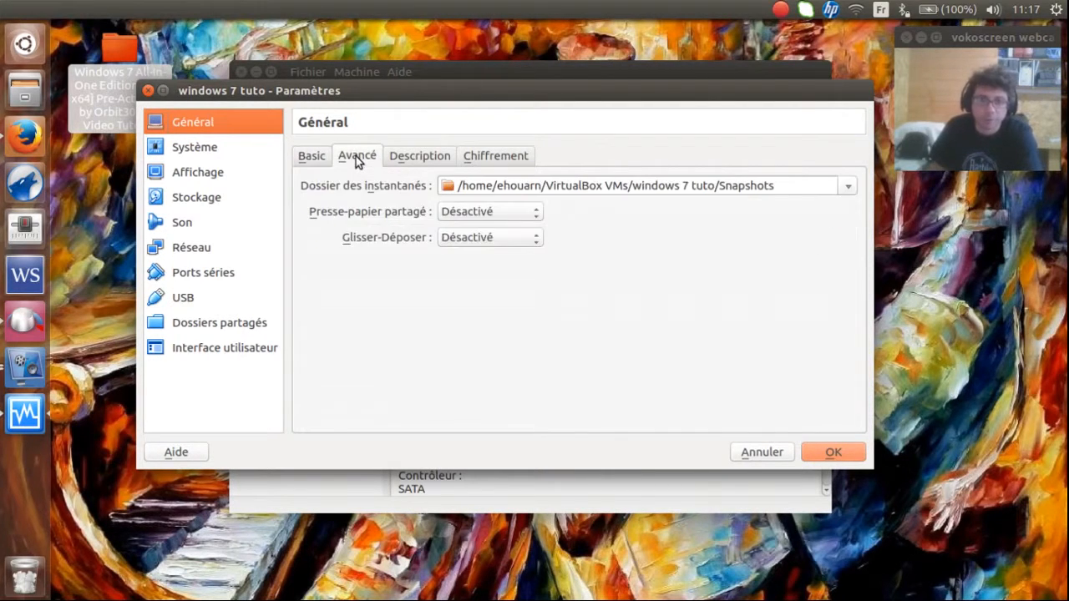
click(426, 159)
click(502, 160)
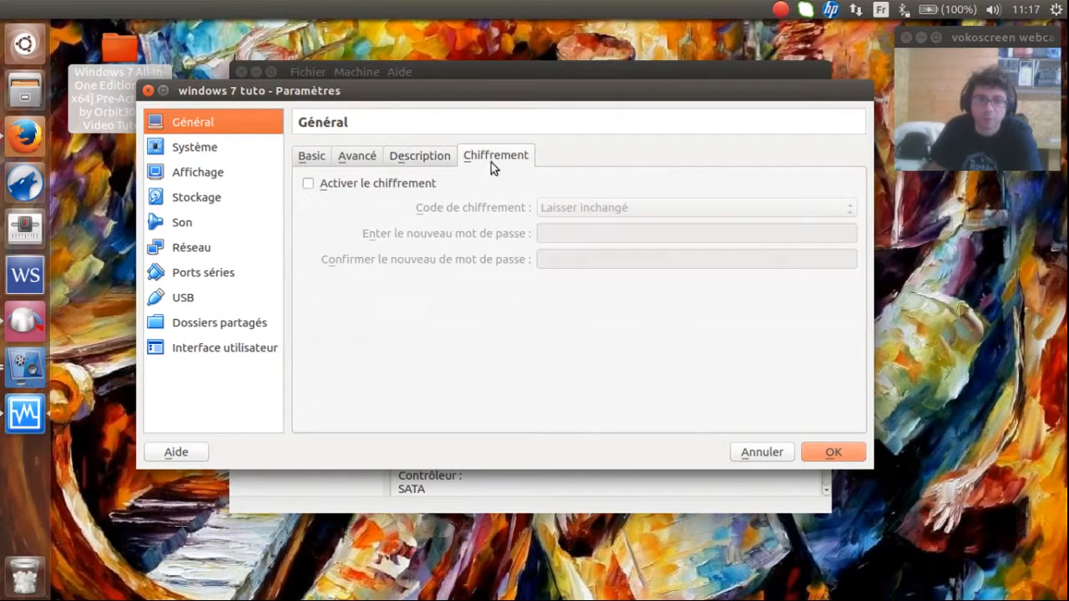
click(314, 160)
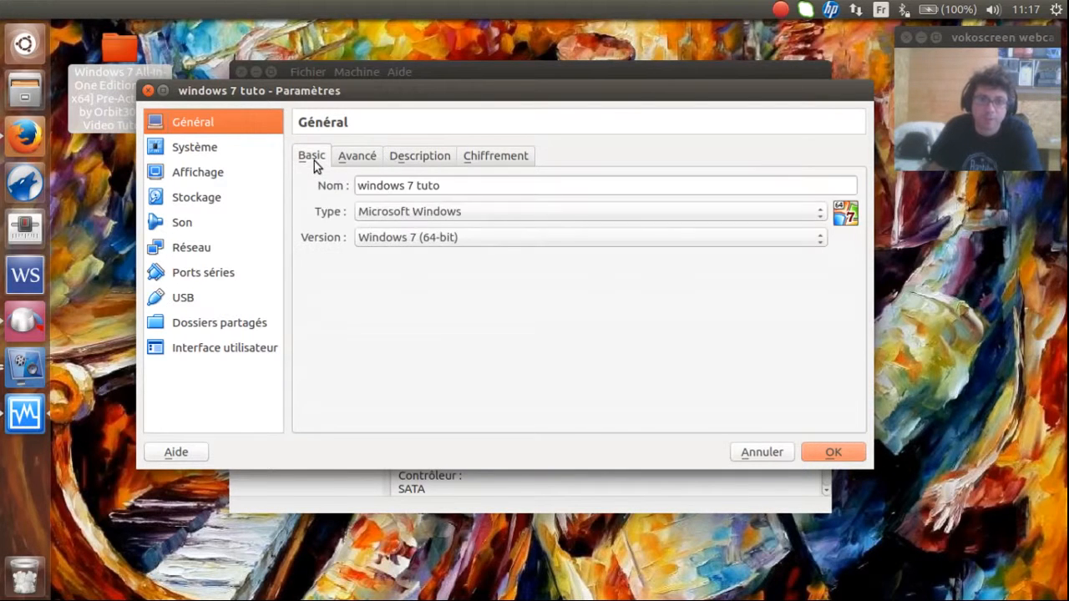
Disable the floppy drive in the machine's boot order, leaving the optical drive and hard disk enabled.
click(194, 152)
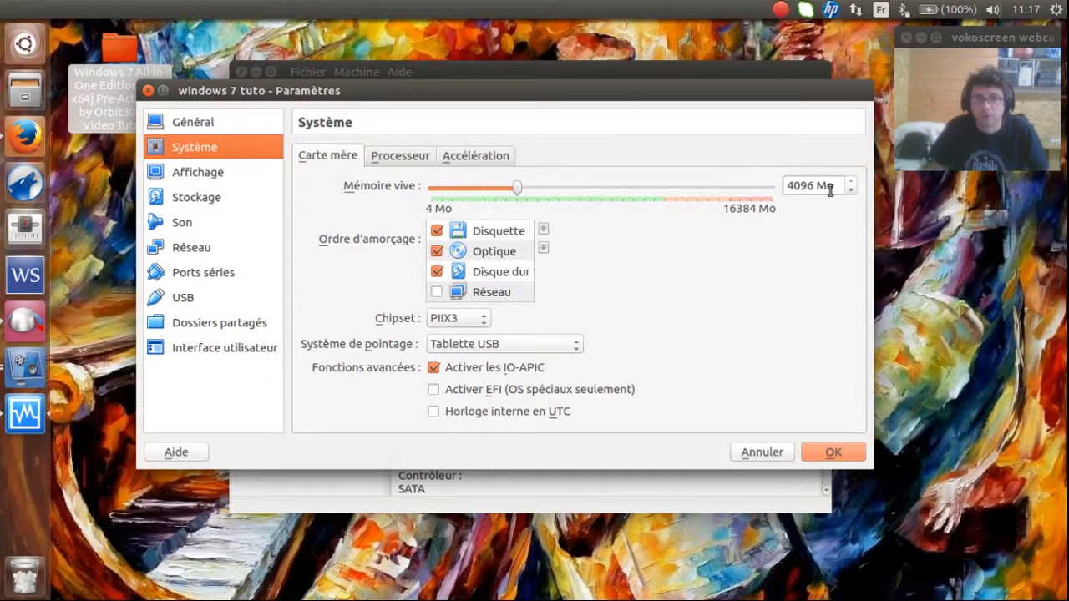
drag(834, 186, 780, 184)
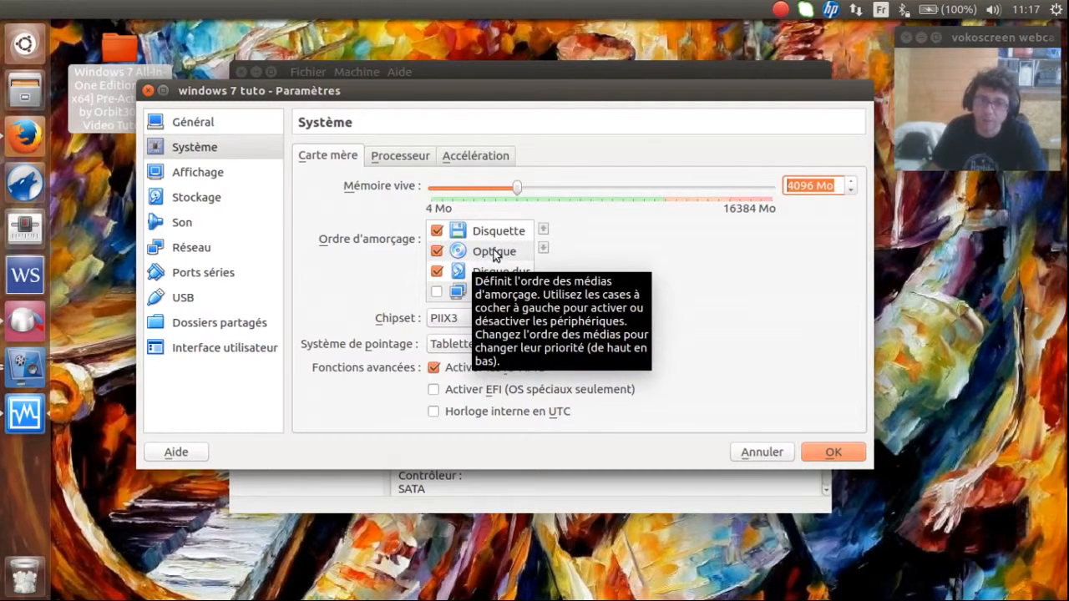
click(543, 231)
click(544, 248)
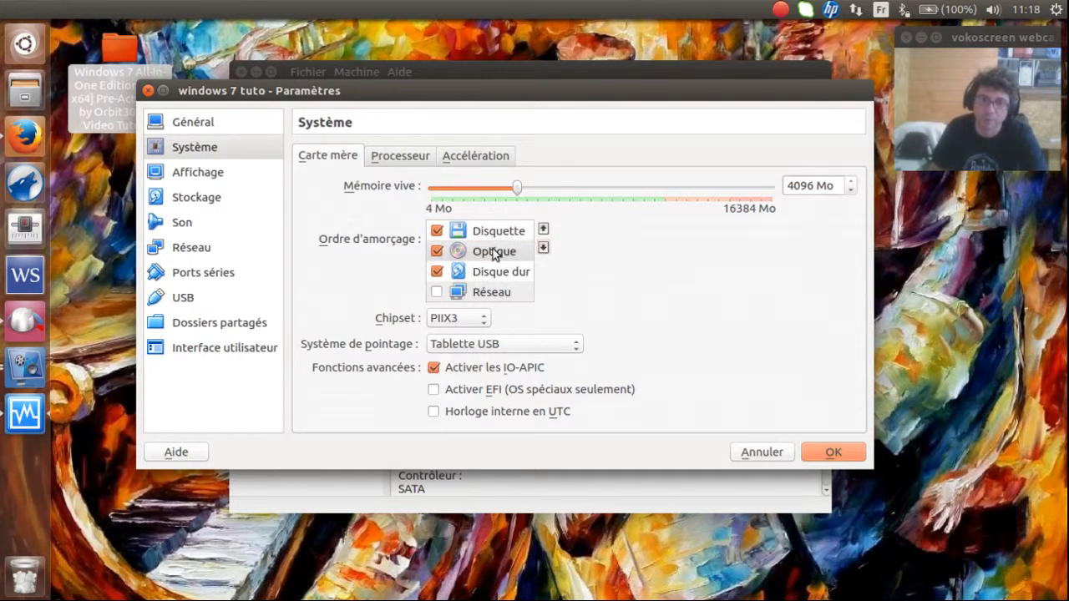
click(436, 231)
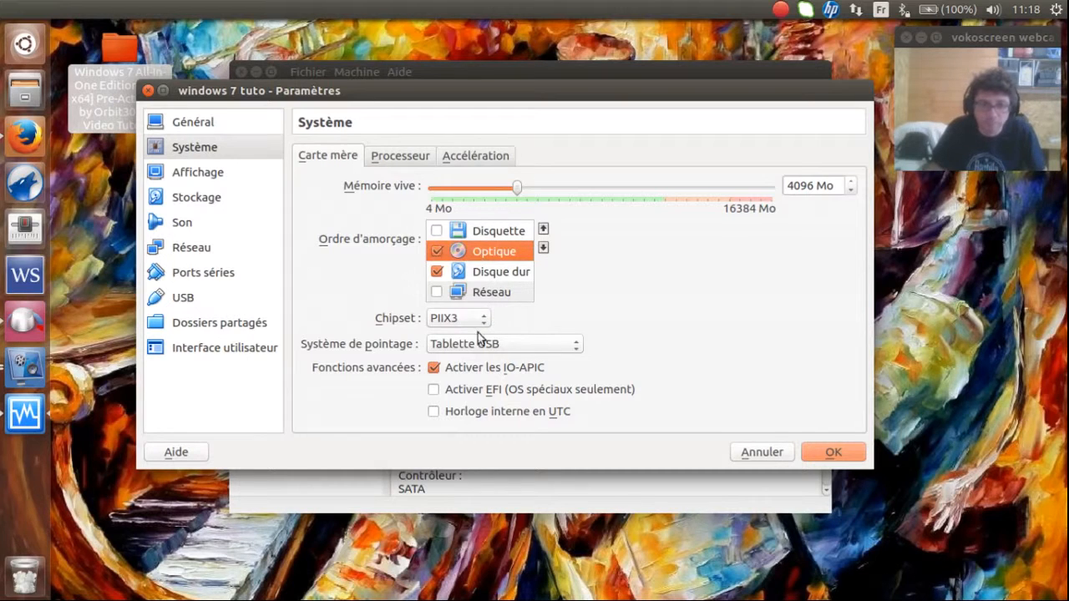
Enable 3D acceleration for the machine's display and set its video memory to 128 MB.
click(212, 178)
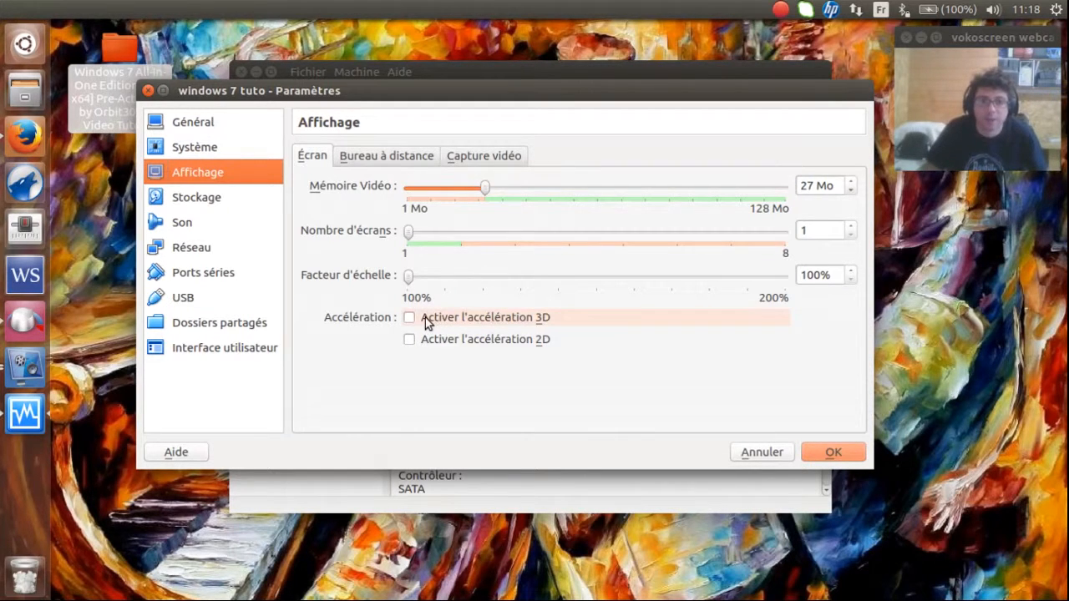
mouse_move(424, 324)
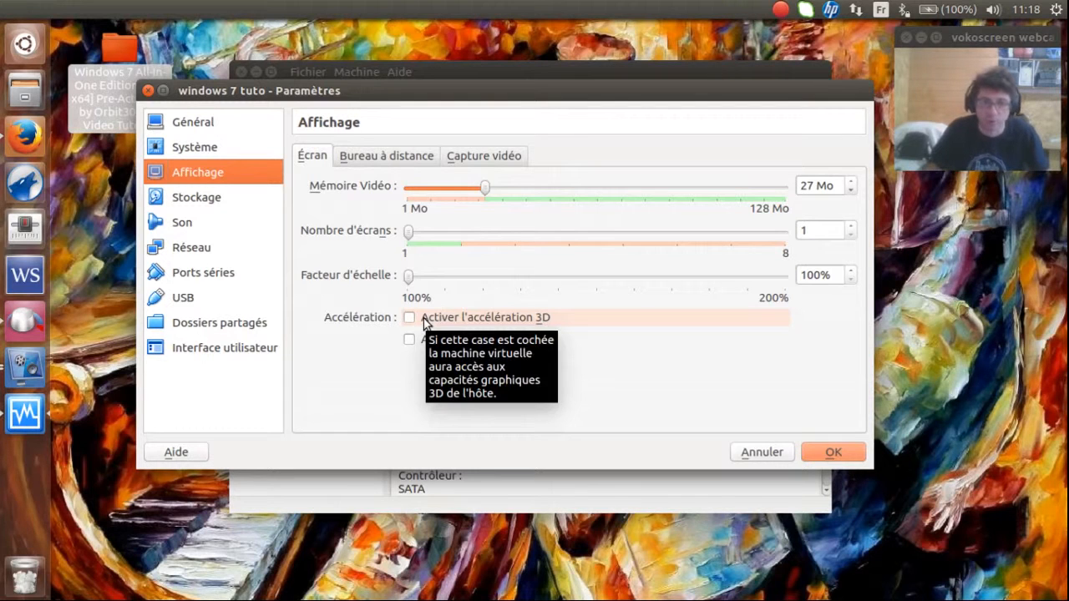
click(423, 318)
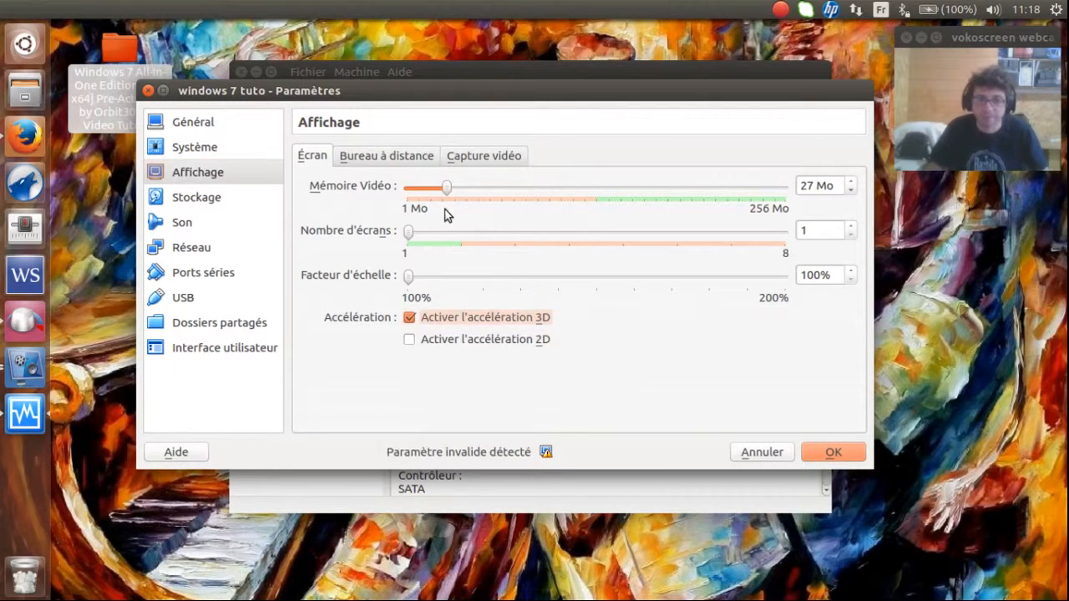
drag(448, 190, 593, 192)
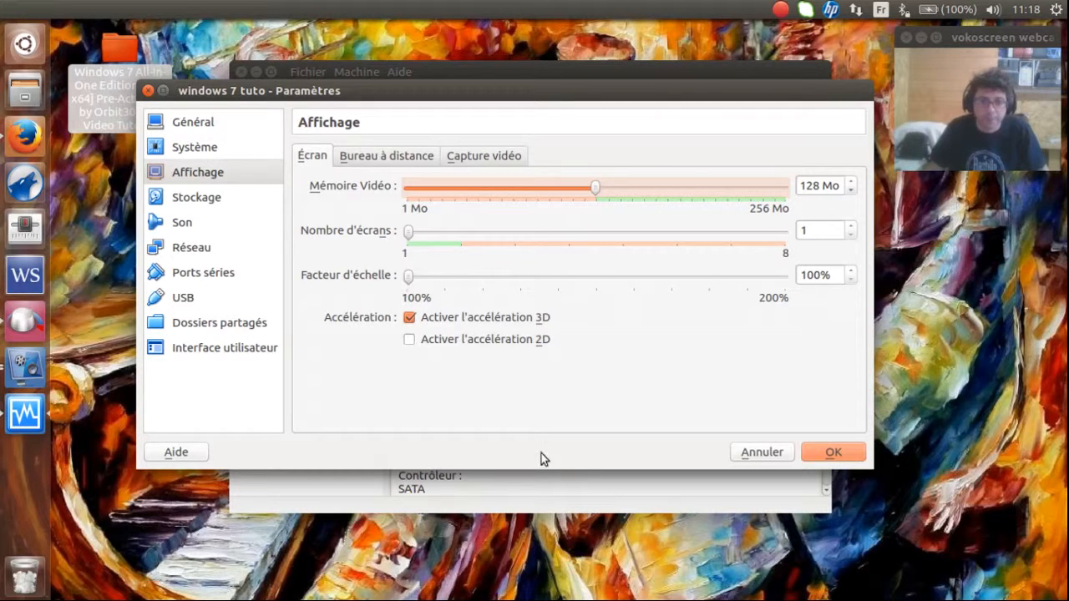
Load "Windows 7 All-In-One Edition [x86-x64] Pre-Activated by Orbit30.ISO" into the empty optical drive on the SATA controller.
click(205, 199)
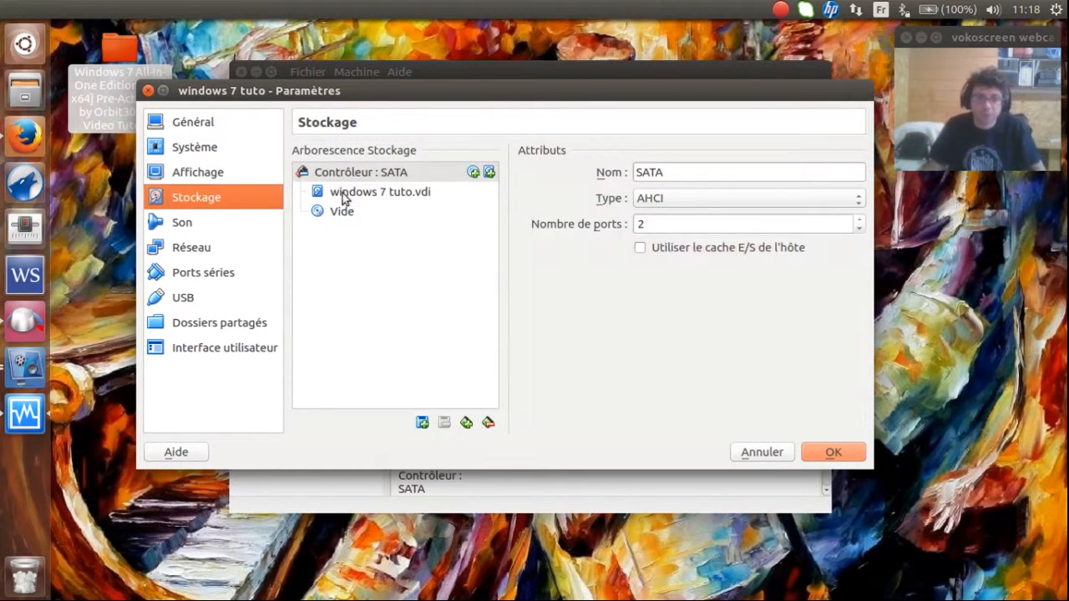
click(377, 199)
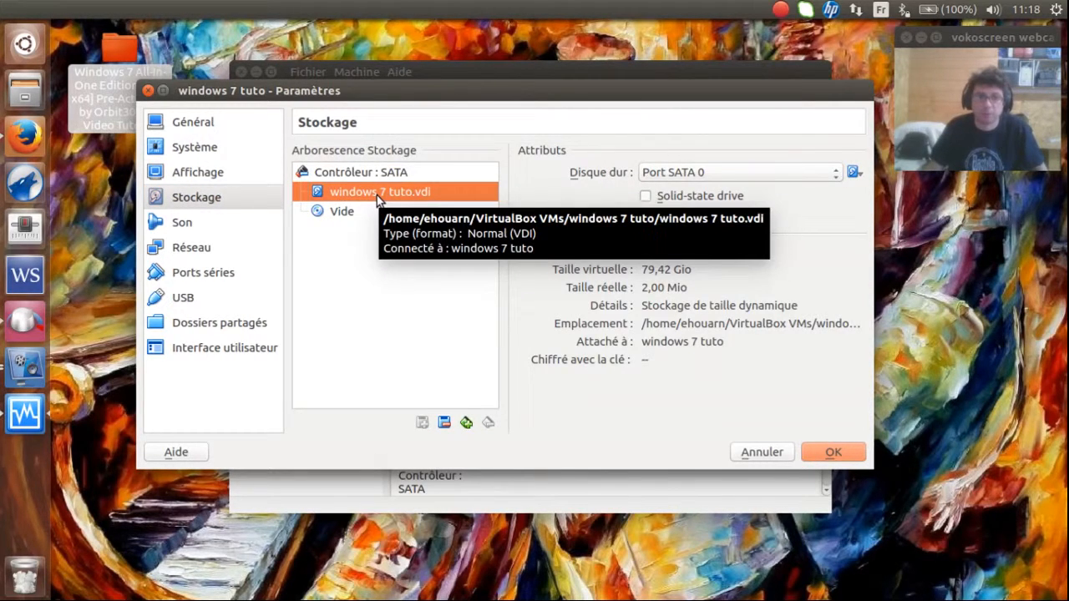
click(340, 214)
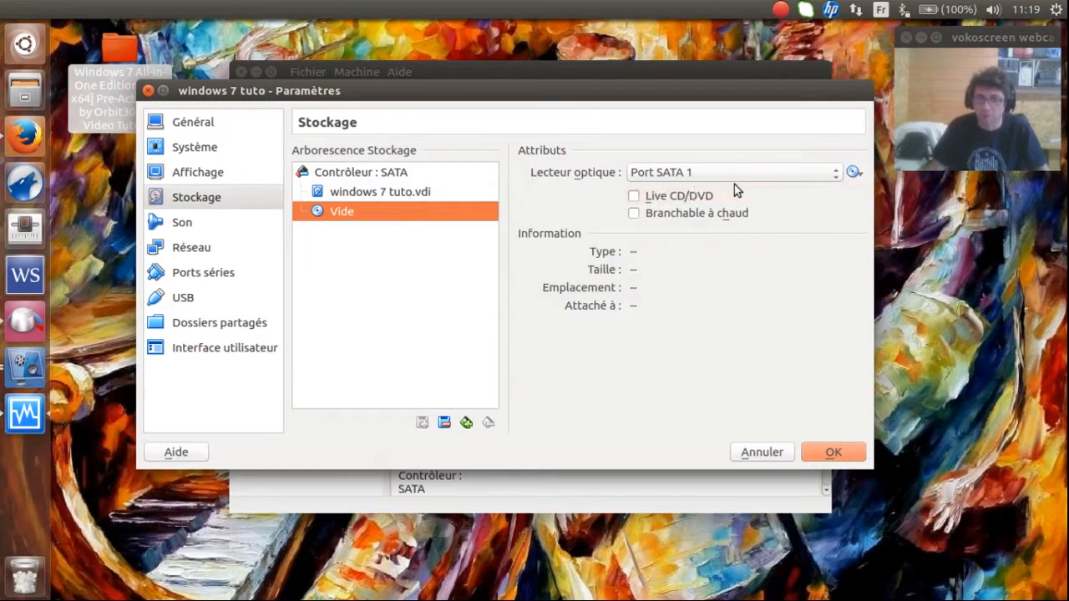
click(855, 173)
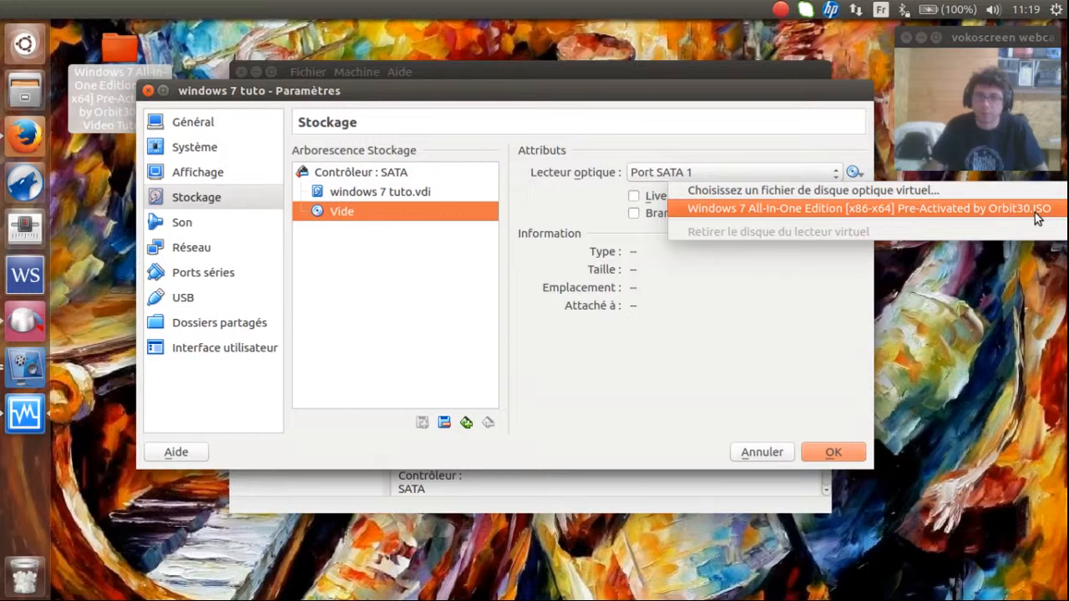
click(750, 214)
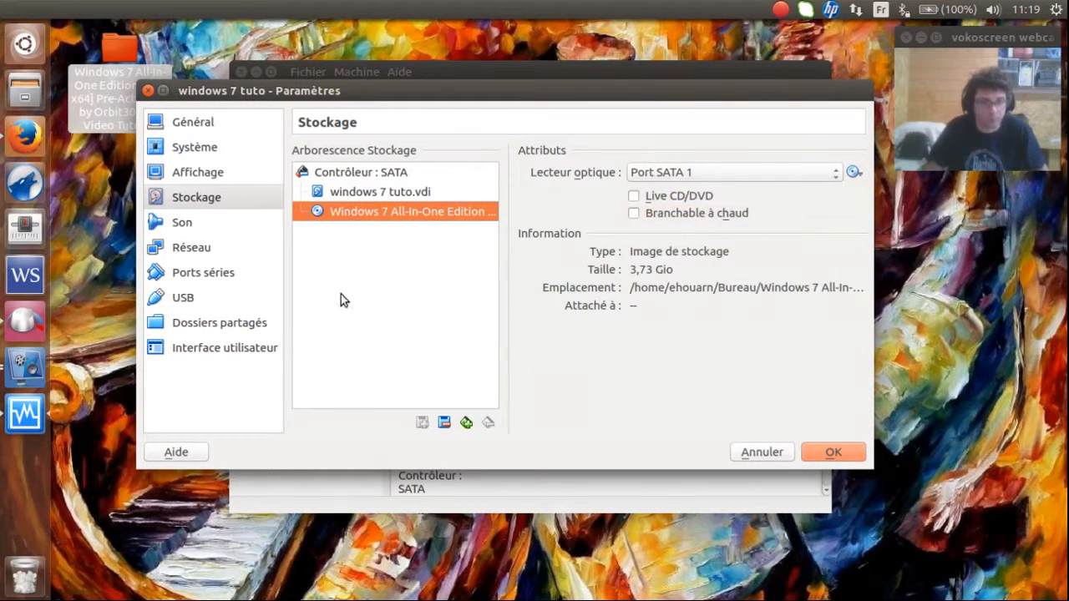
Review the machine's sound settings and the available host audio drivers, keeping PulseAudio.
click(182, 222)
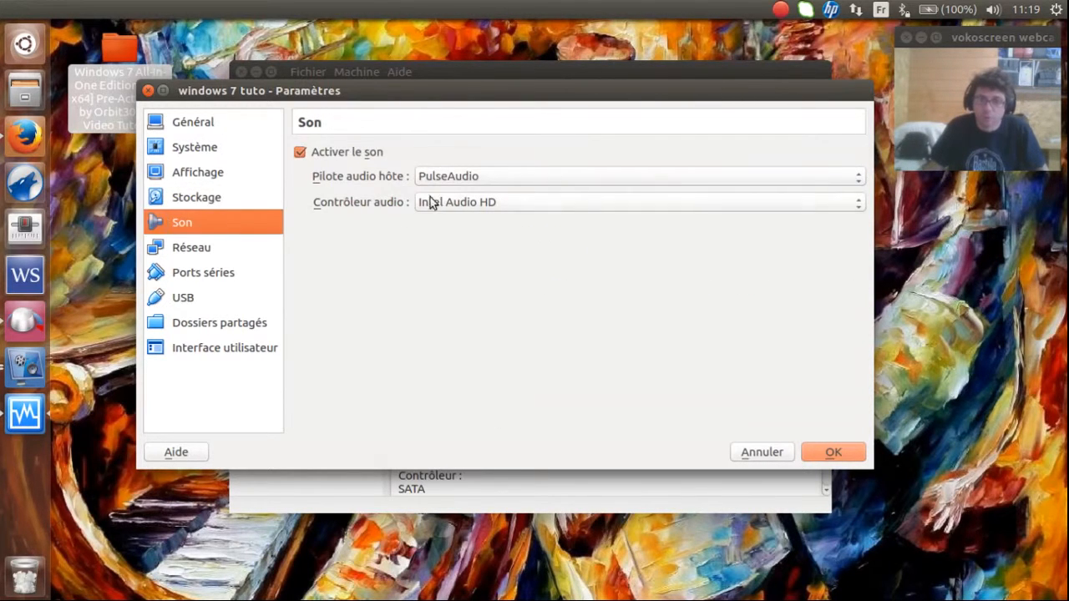
click(474, 176)
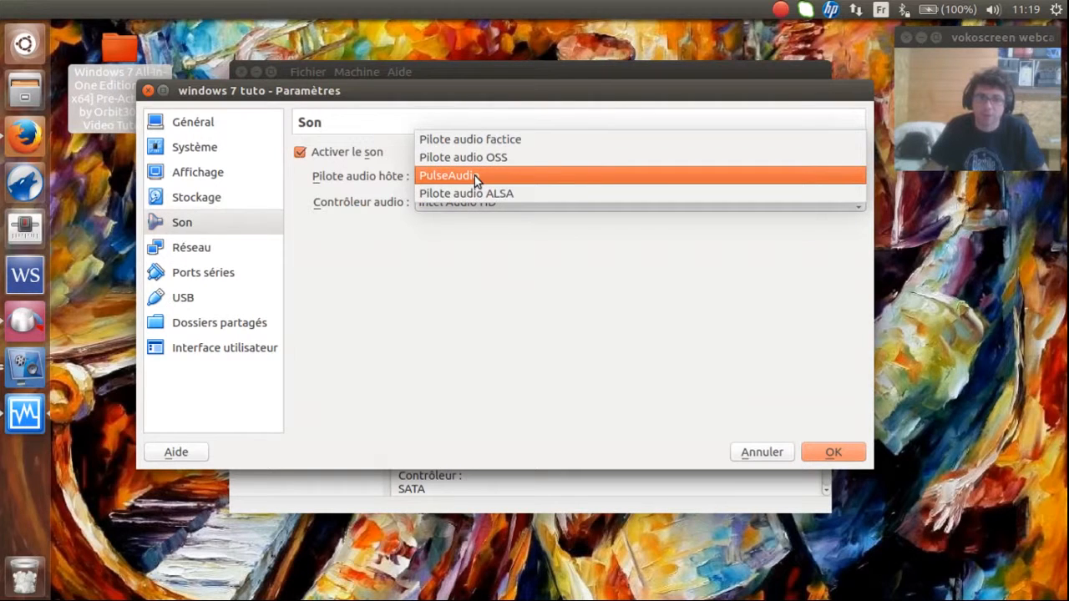
click(423, 76)
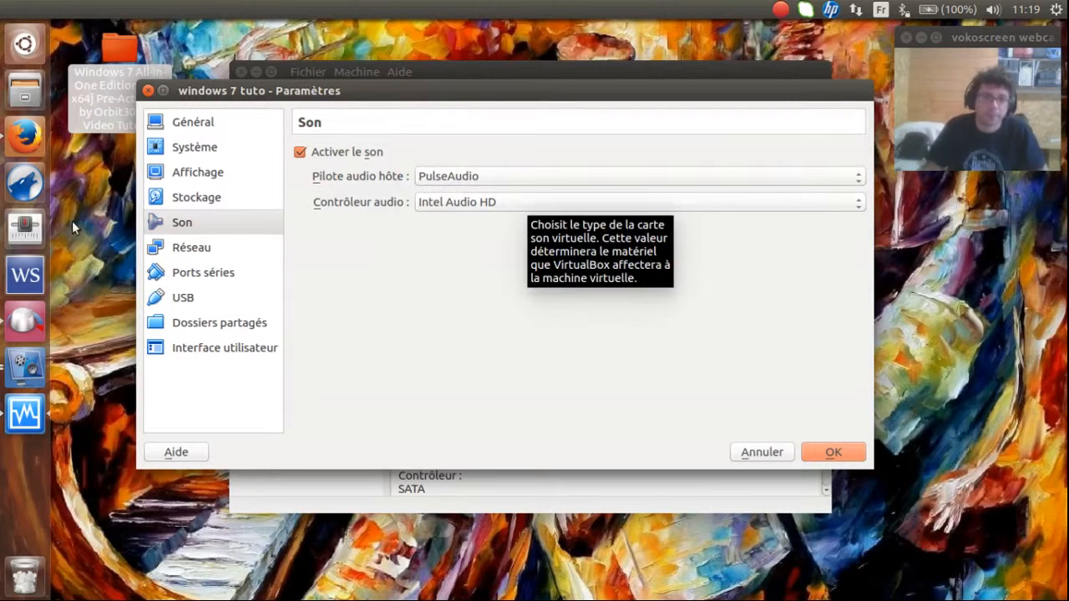
Set the access mode of the machine's first network adapter to Réseau NAT.
click(203, 247)
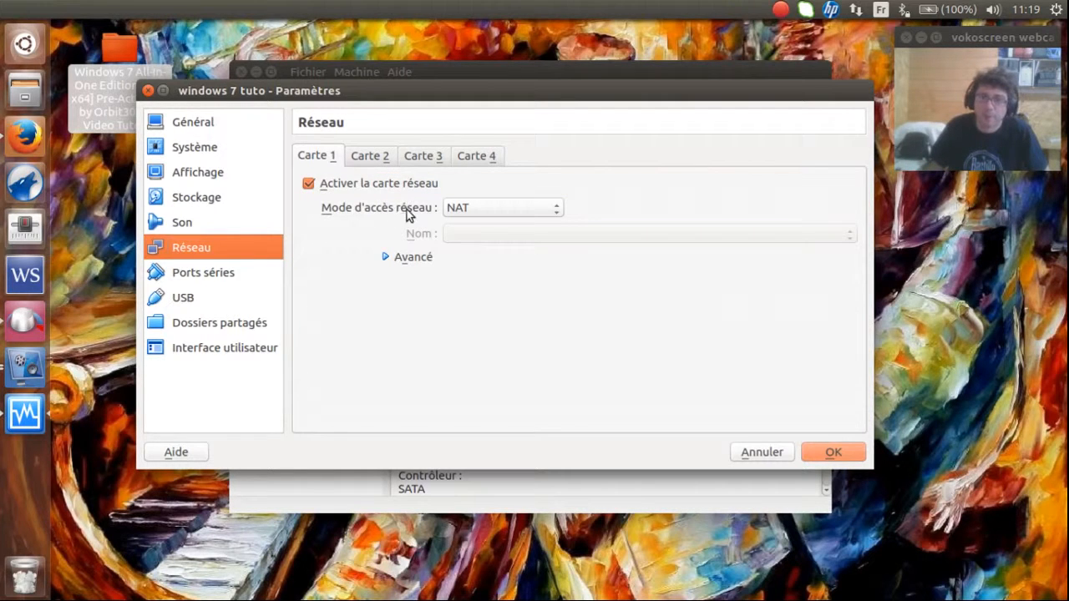
click(496, 209)
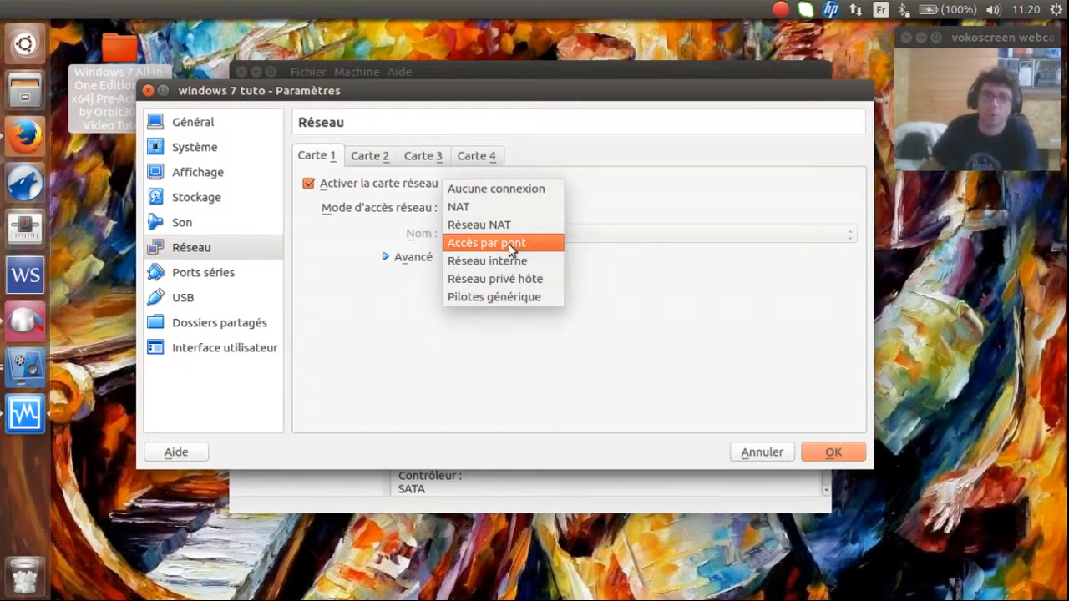
click(506, 231)
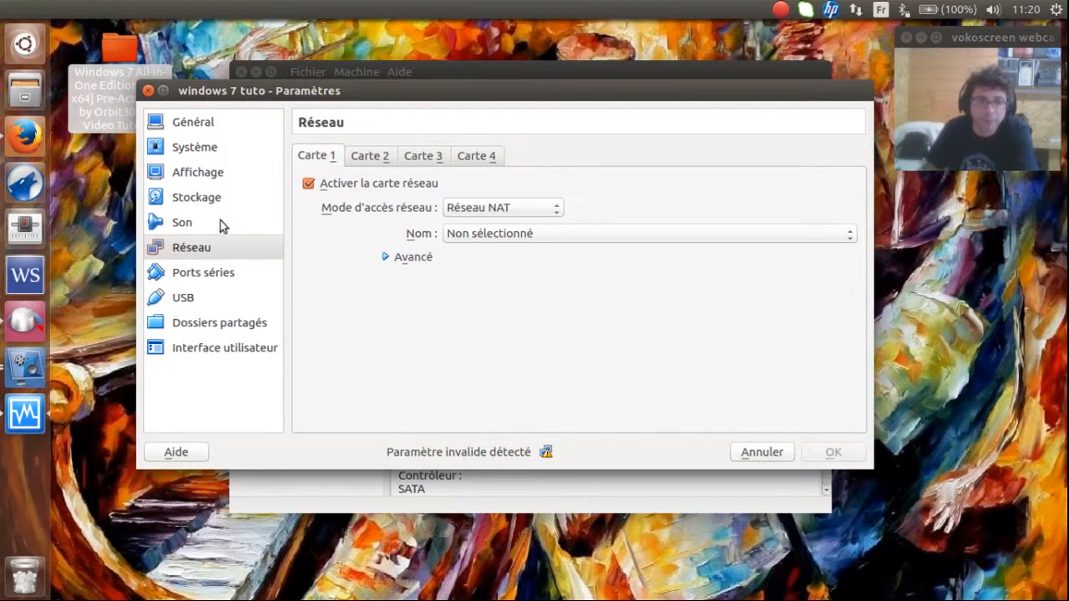
Check the invalid-setting notice and look for a selectable NAT network name among the network adapter settings.
click(198, 122)
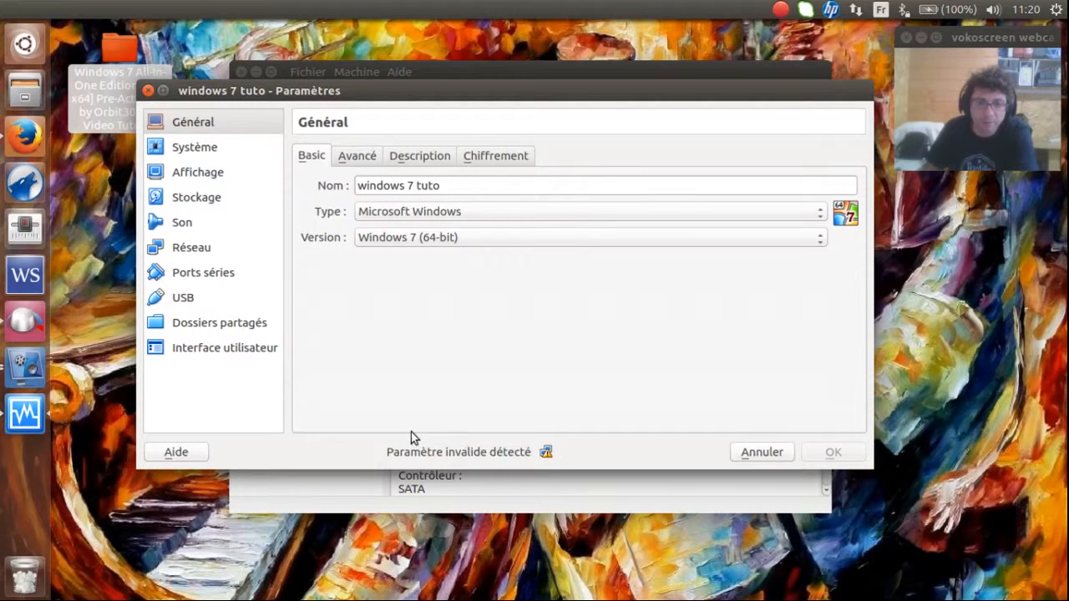
mouse_move(547, 455)
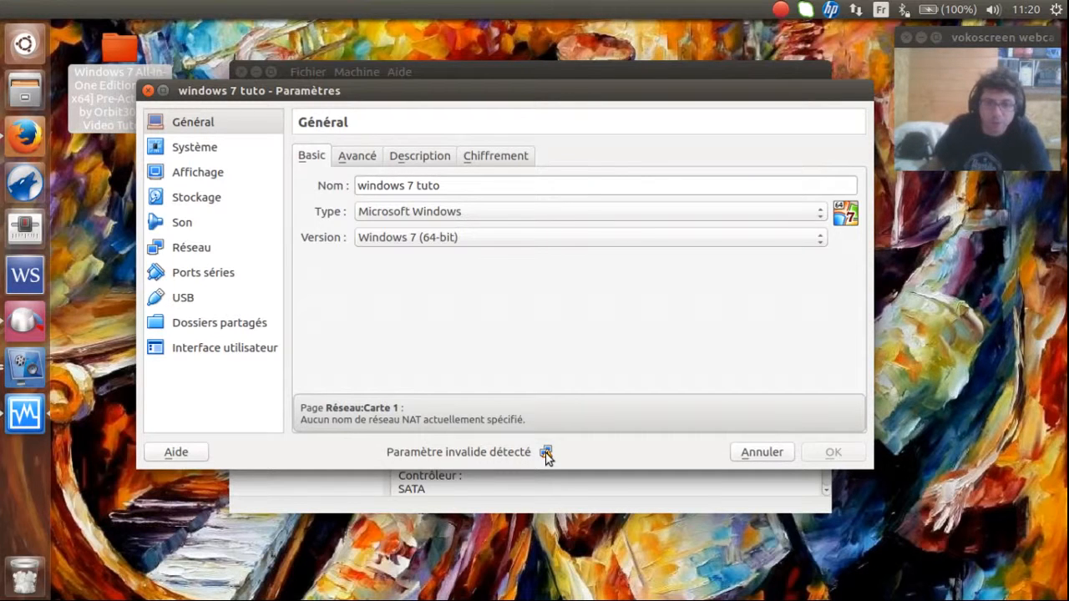
click(185, 247)
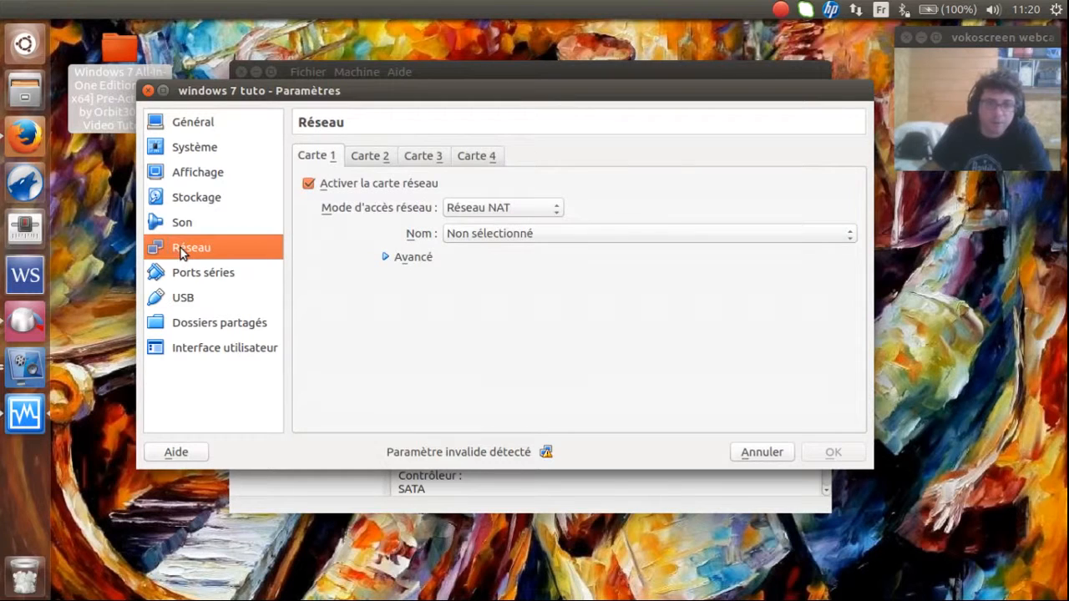
click(517, 234)
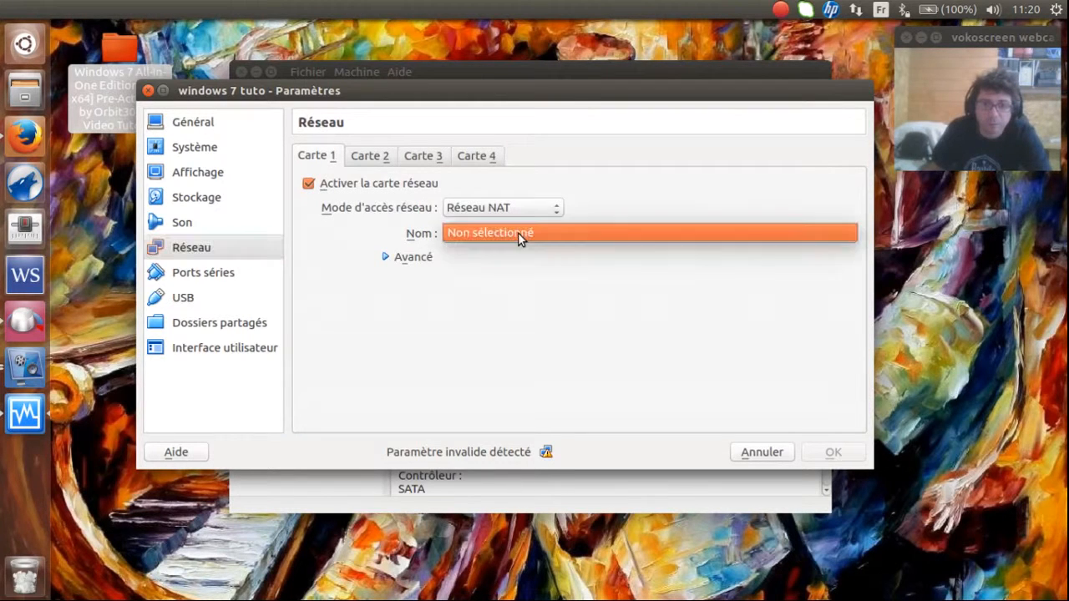
click(518, 232)
click(414, 259)
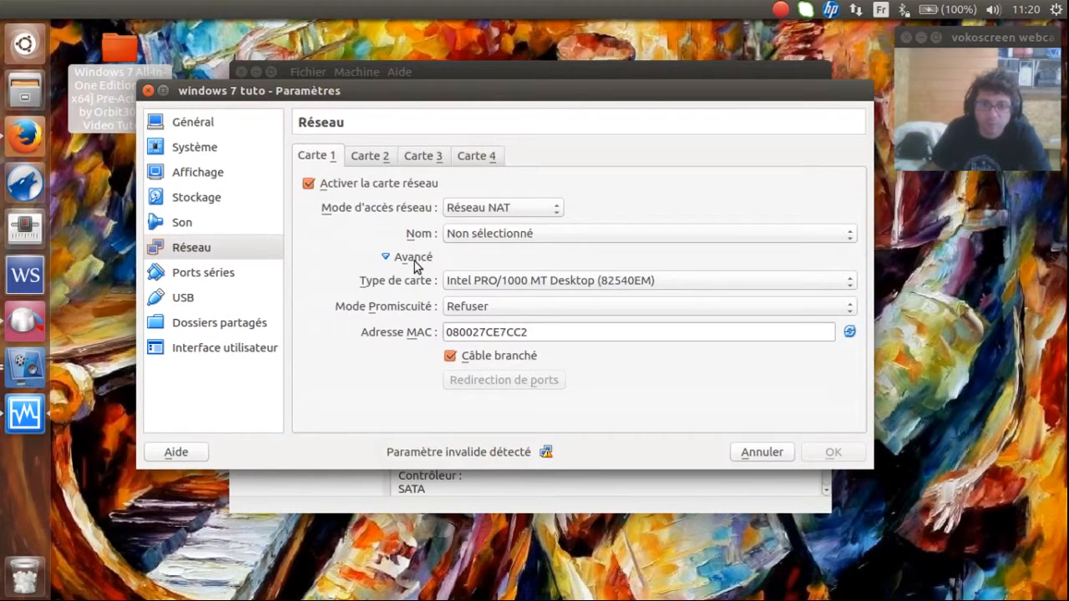
click(516, 234)
click(516, 234)
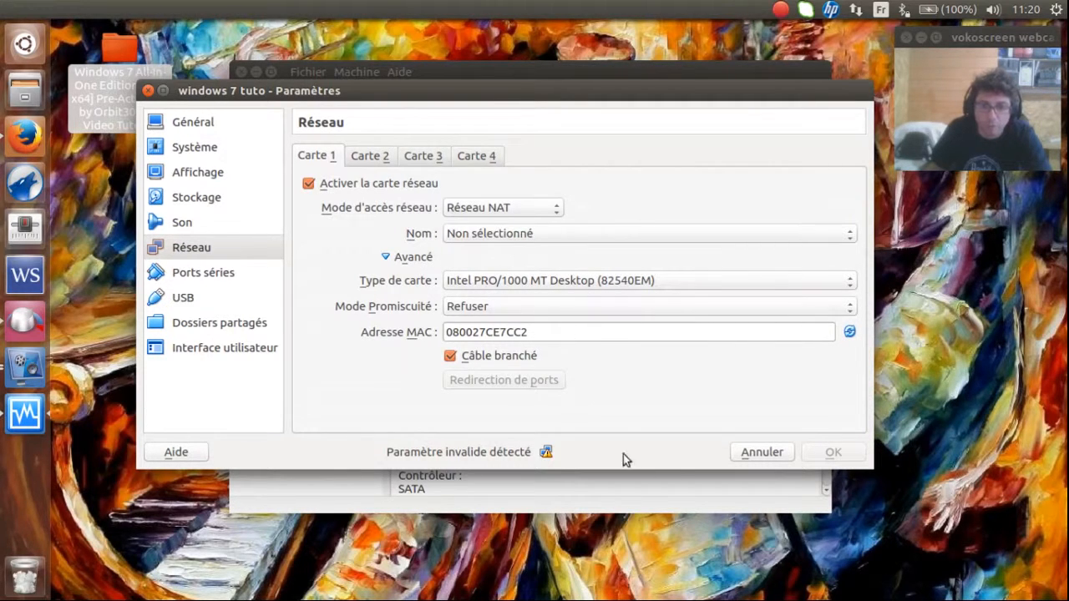
click(368, 163)
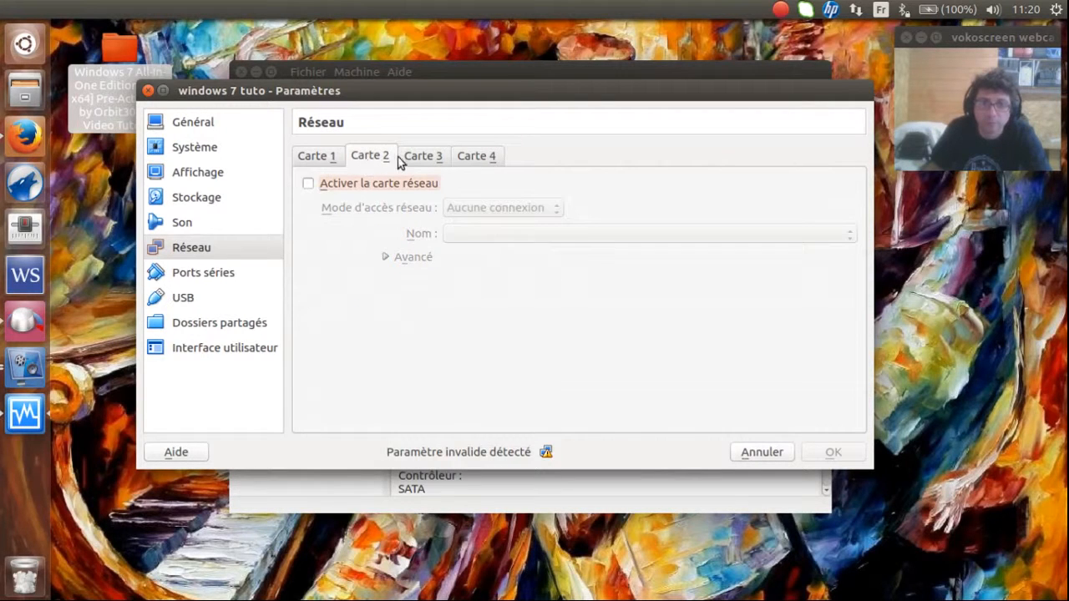
click(324, 158)
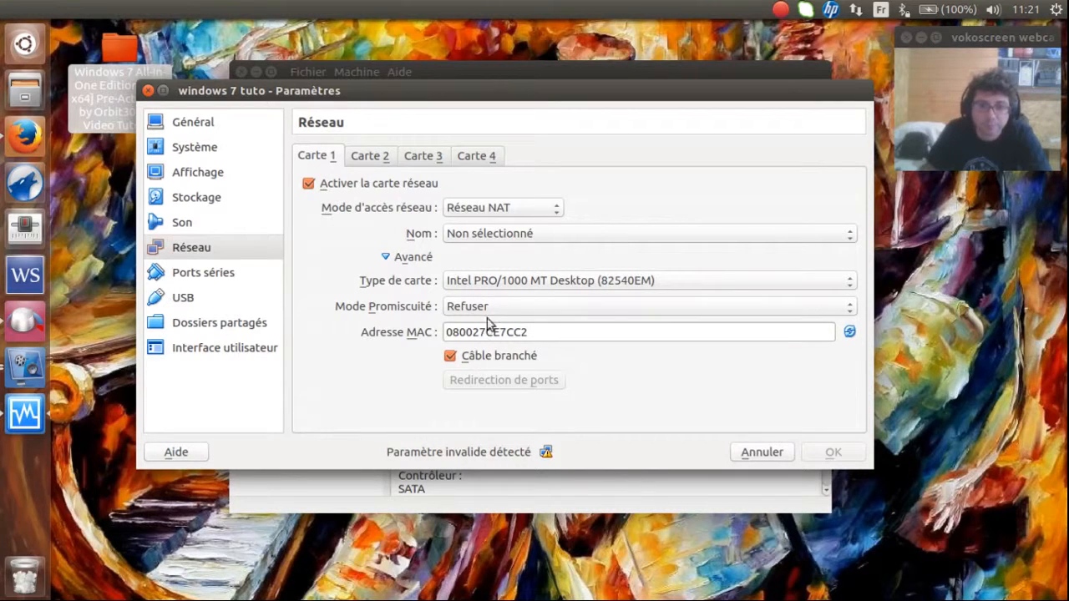
click(510, 240)
Set the first network adapter's access mode to NAT and save the machine's settings.
click(499, 207)
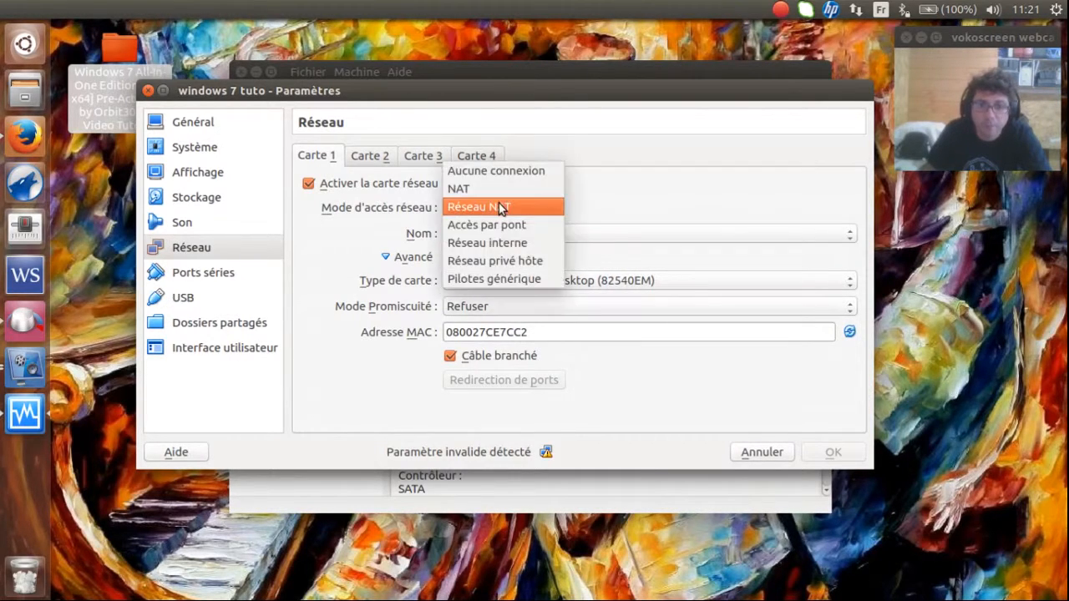
click(487, 189)
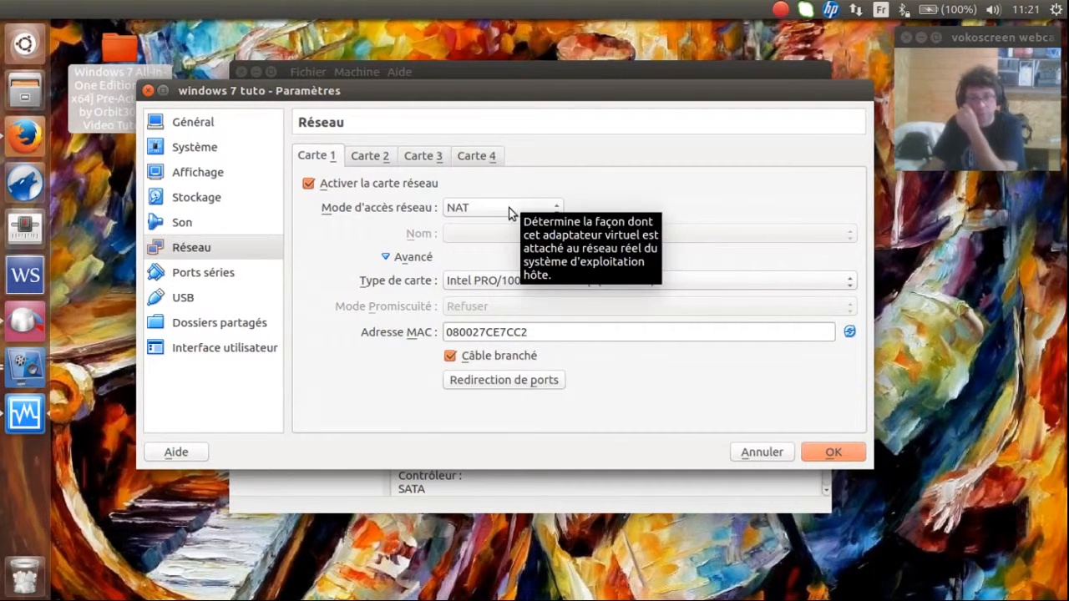
click(506, 209)
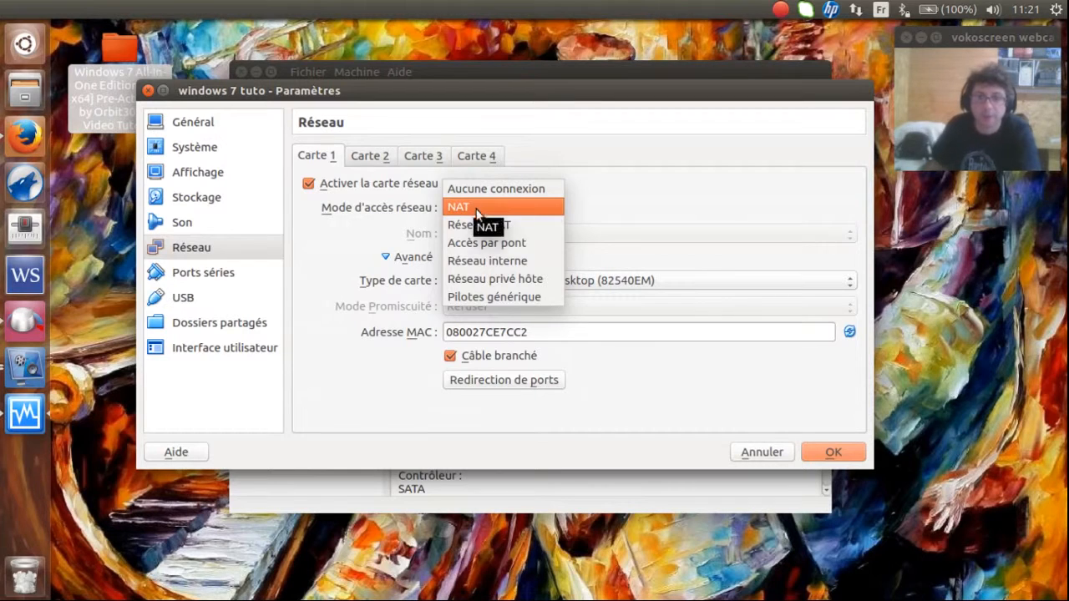
click(481, 207)
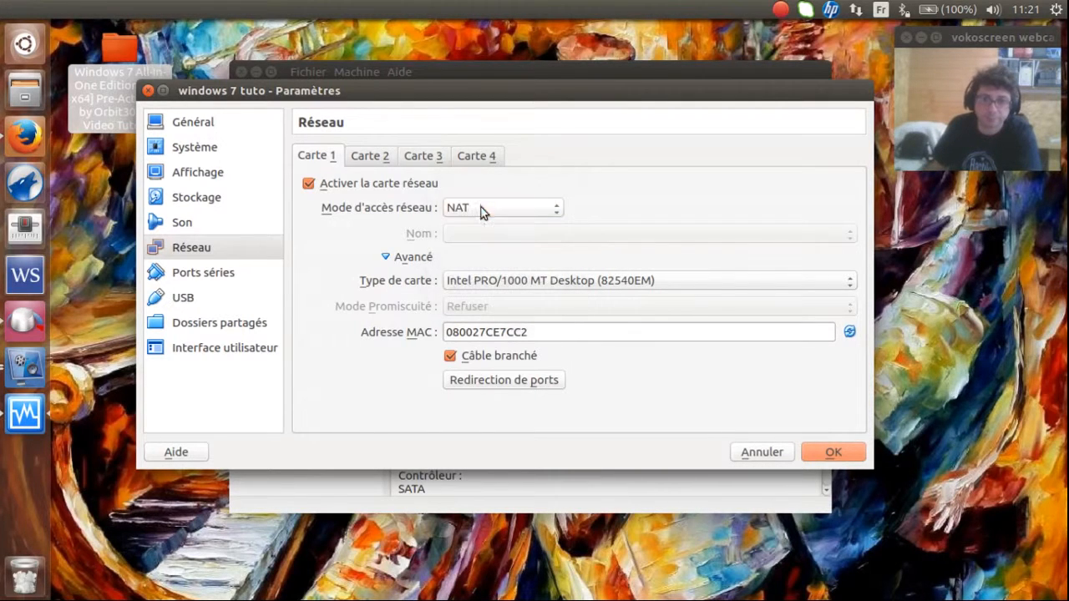
click(840, 452)
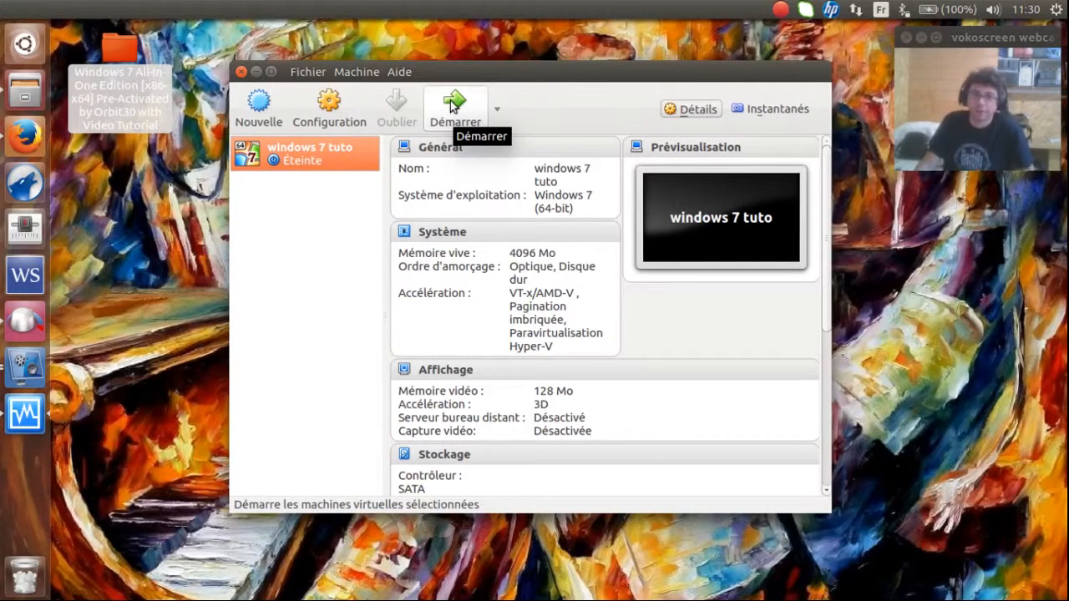
Start the "windows 7 tuto" virtual machine and maximize its window.
click(450, 100)
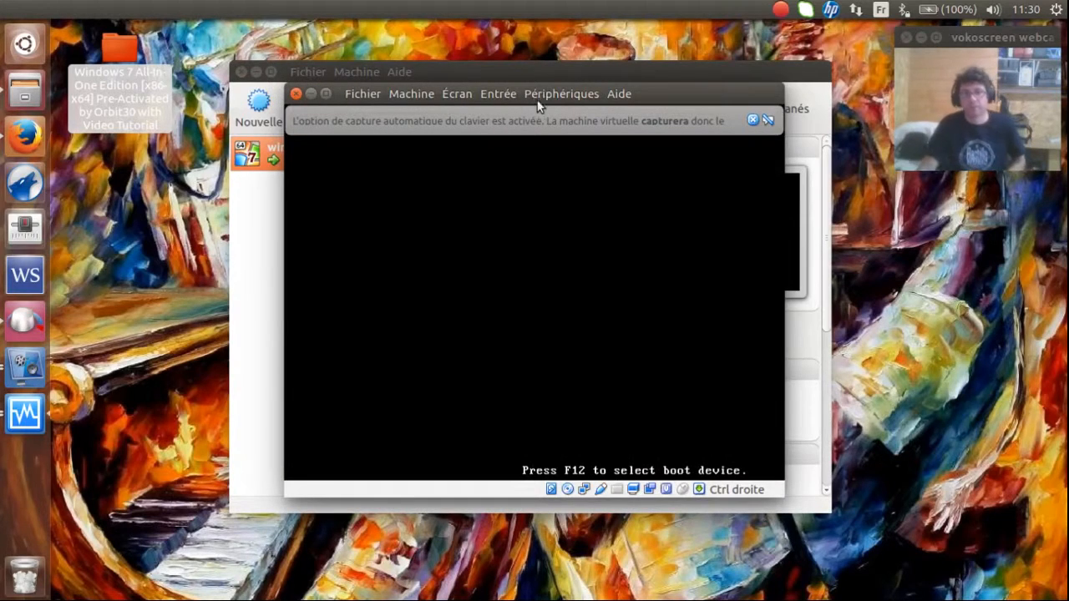
drag(651, 91, 638, 4)
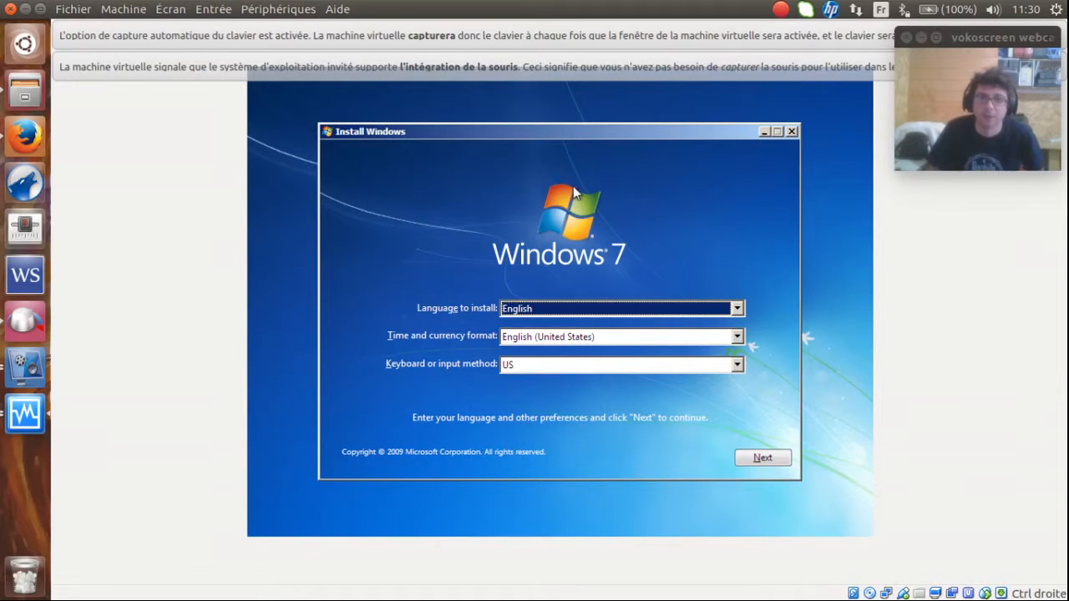
Set the time and currency format to French (France) with a French keyboard, and start the Windows 7 installation.
click(618, 337)
click(574, 445)
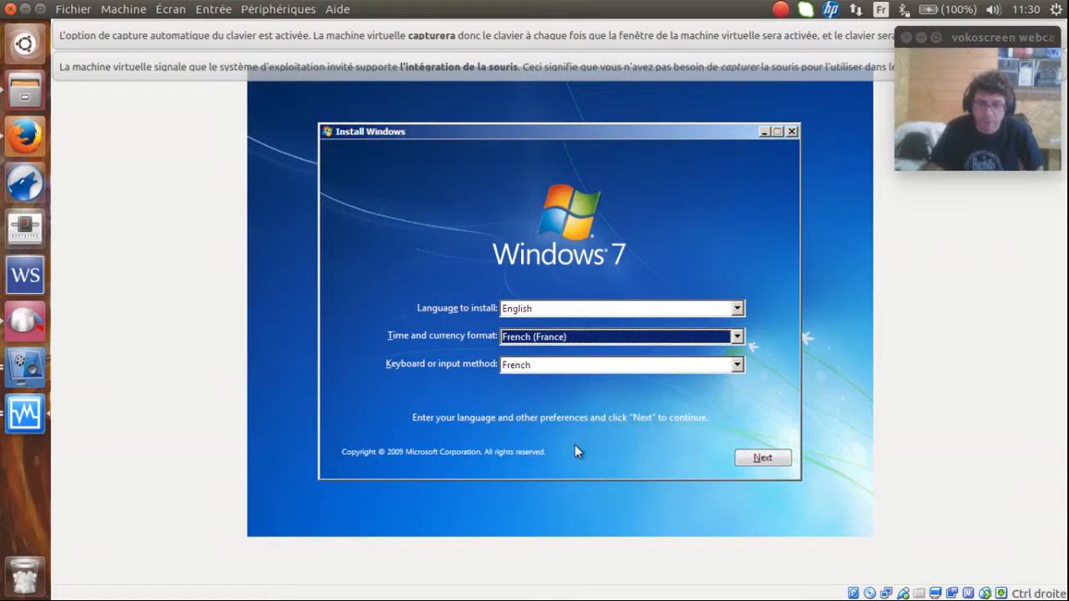
click(576, 365)
click(550, 377)
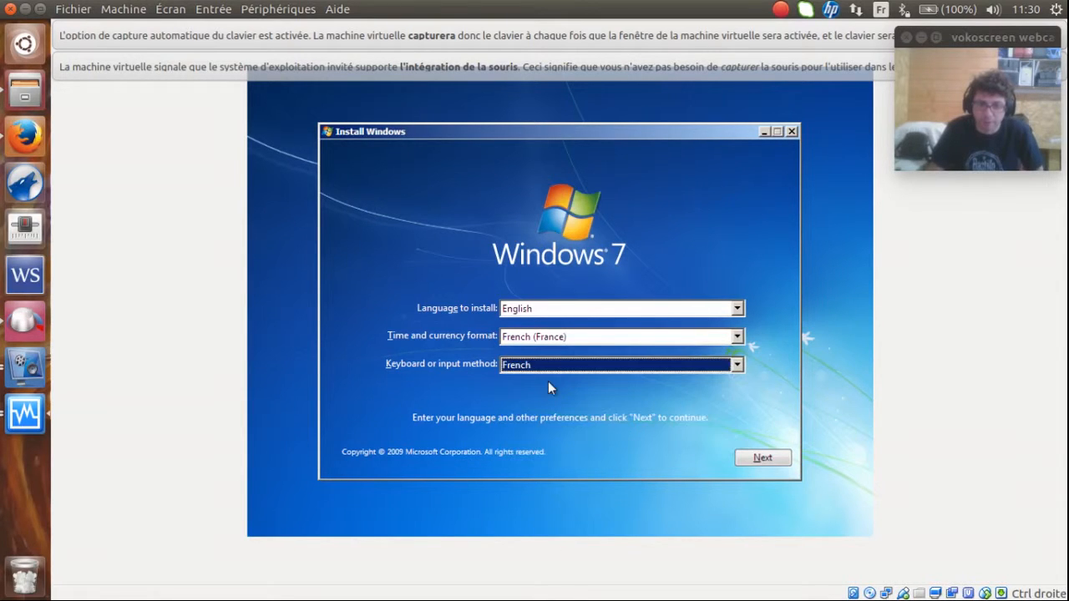
click(773, 457)
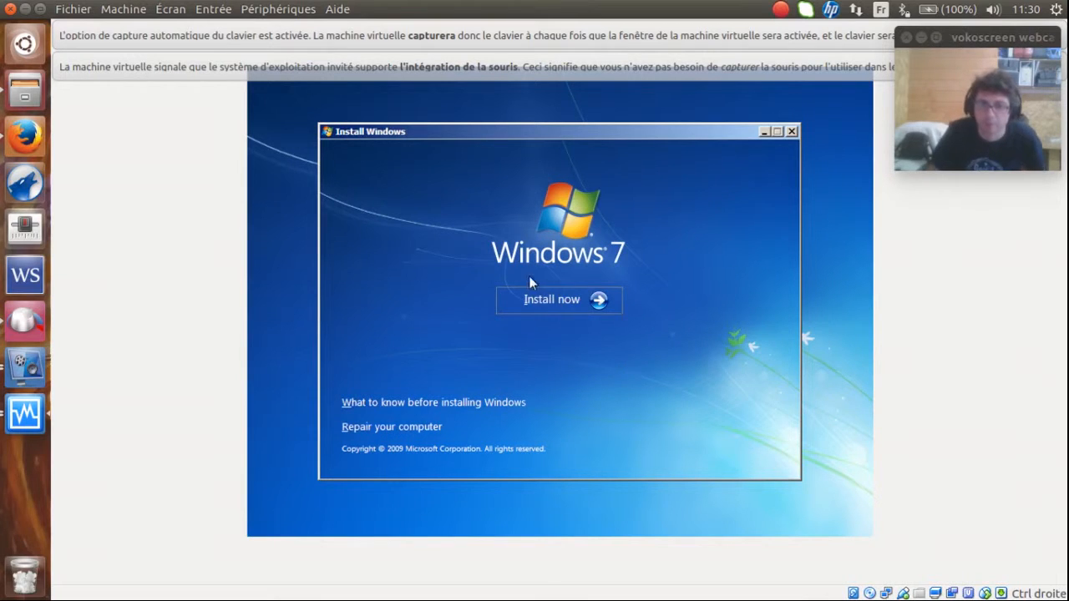
click(532, 293)
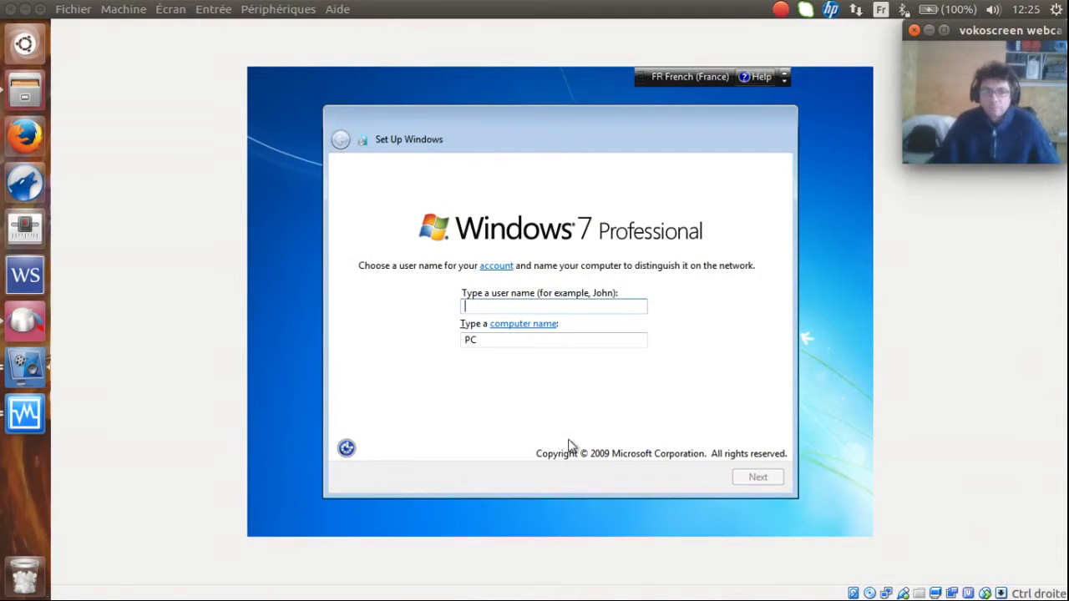
Create the Windows user account "utilisateur" with the suggested computer name and leave it without a password.
click(489, 308)
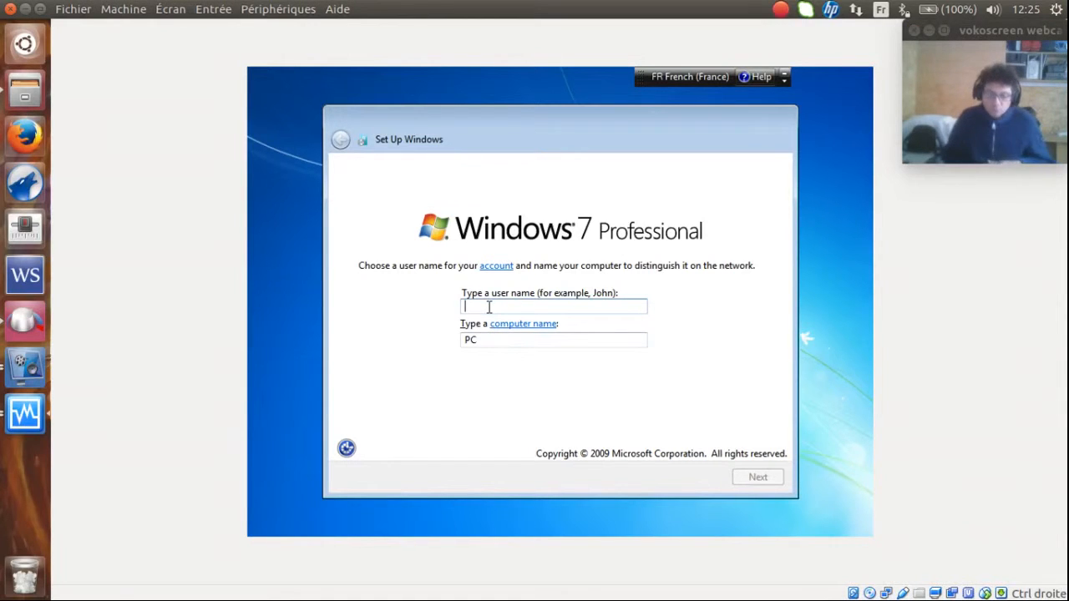
text(utilisateur)
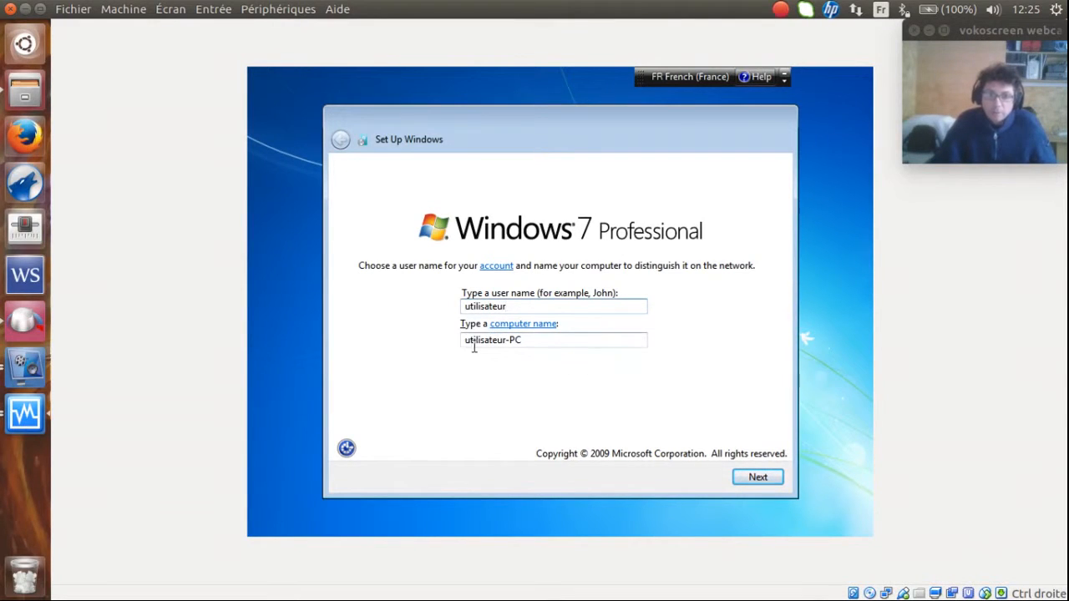
click(768, 486)
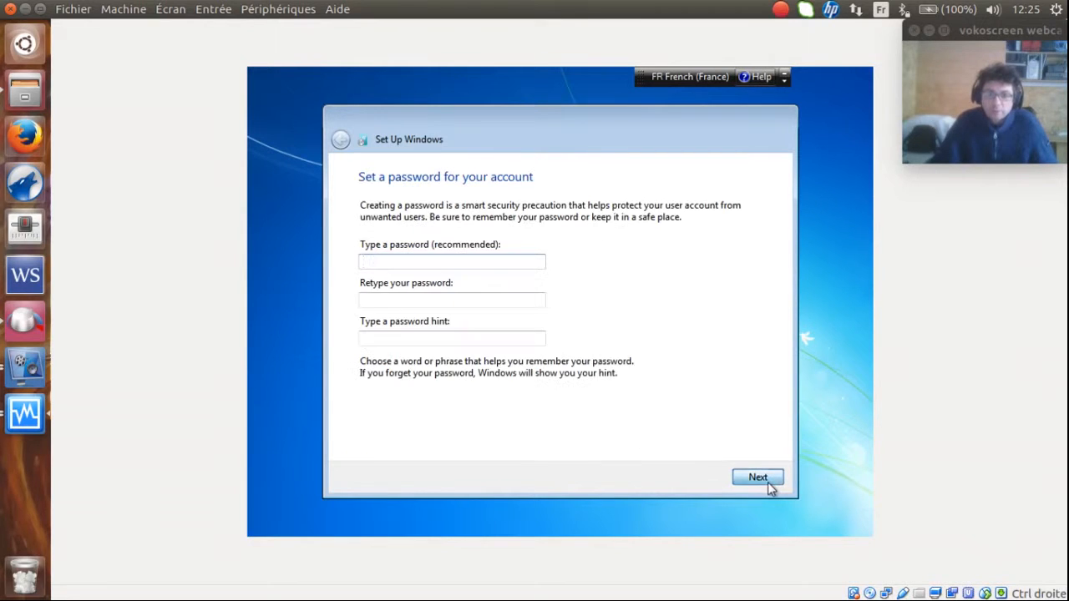
click(768, 486)
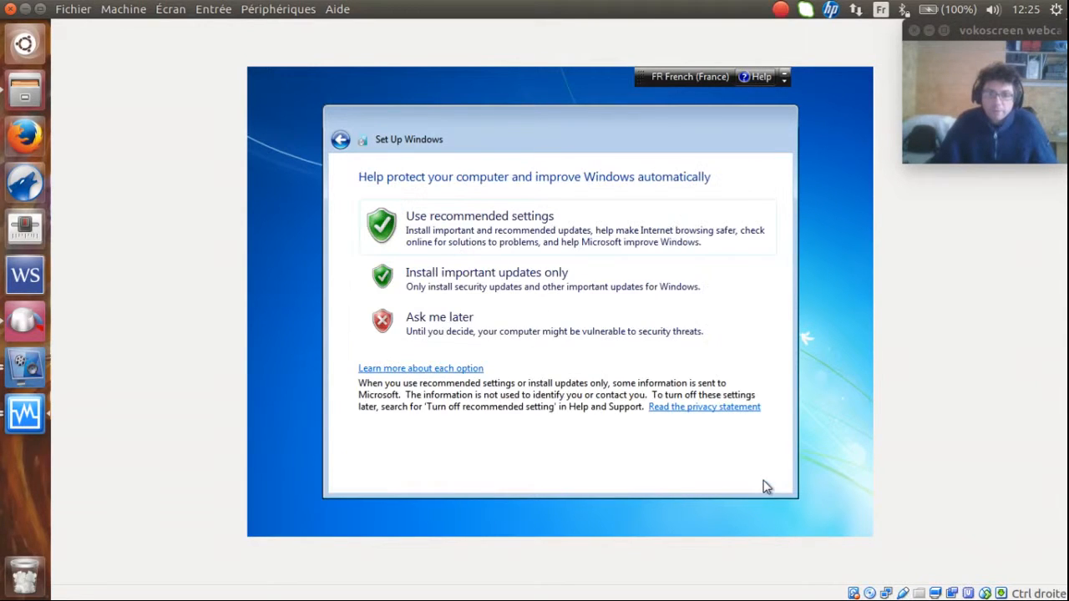
Finish Windows setup by choosing "Ask me later" for updates, accepting the date and time settings, and selecting Public network.
click(518, 327)
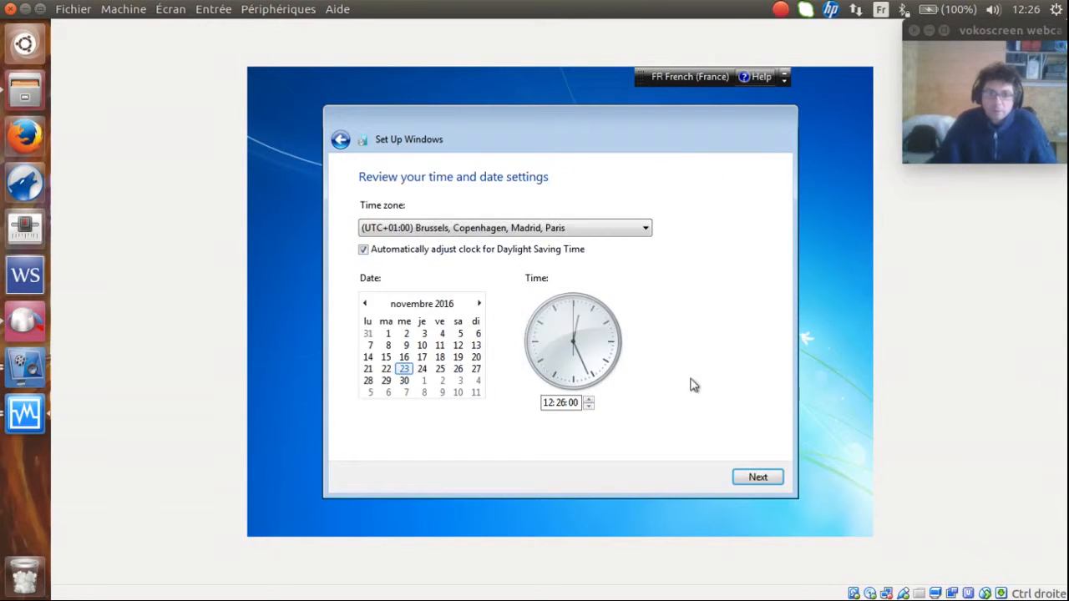
click(760, 483)
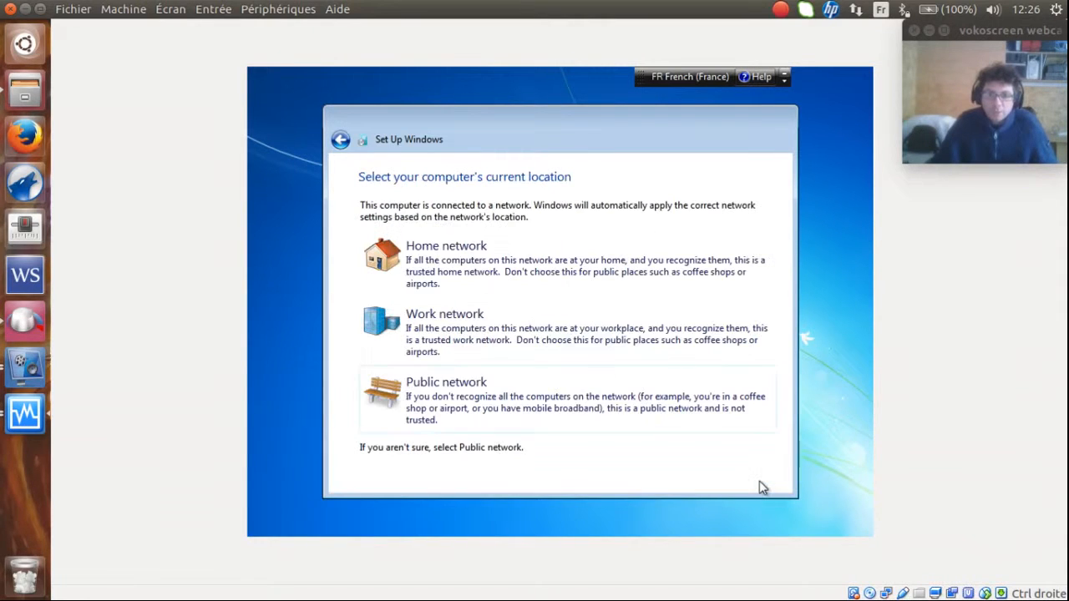
click(476, 401)
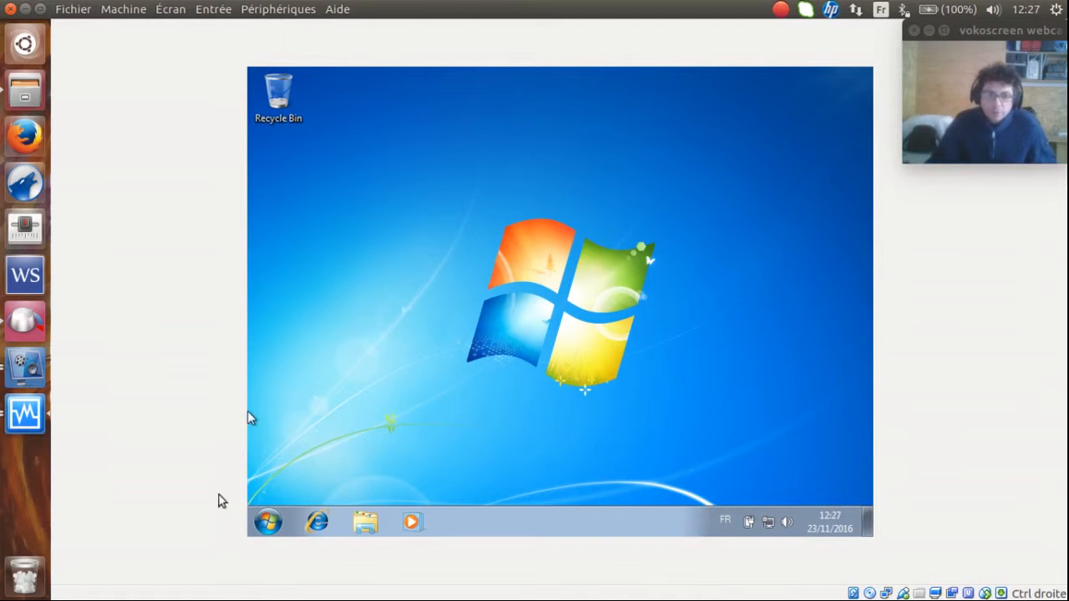
Examine the computer's system properties, including the Windows edition, hardware, computer name and activation status, and close them.
click(269, 523)
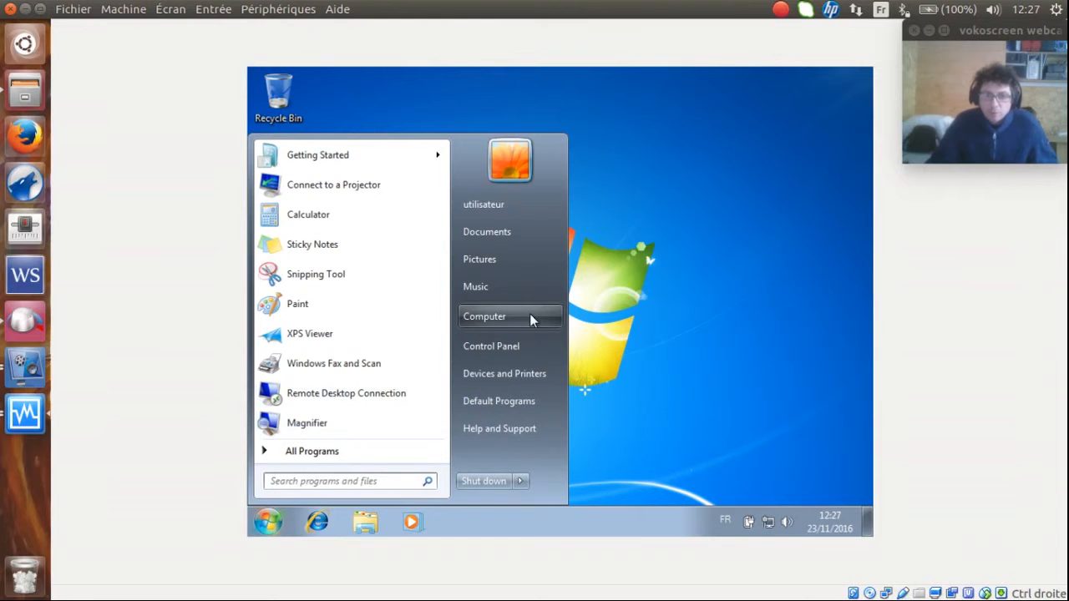
right_click(506, 323)
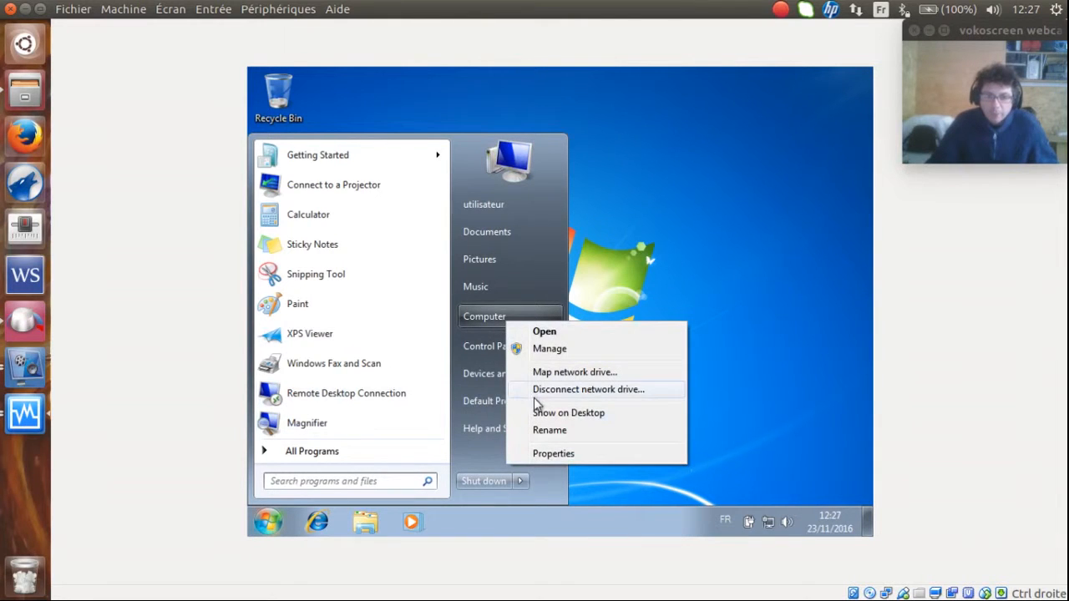
click(558, 454)
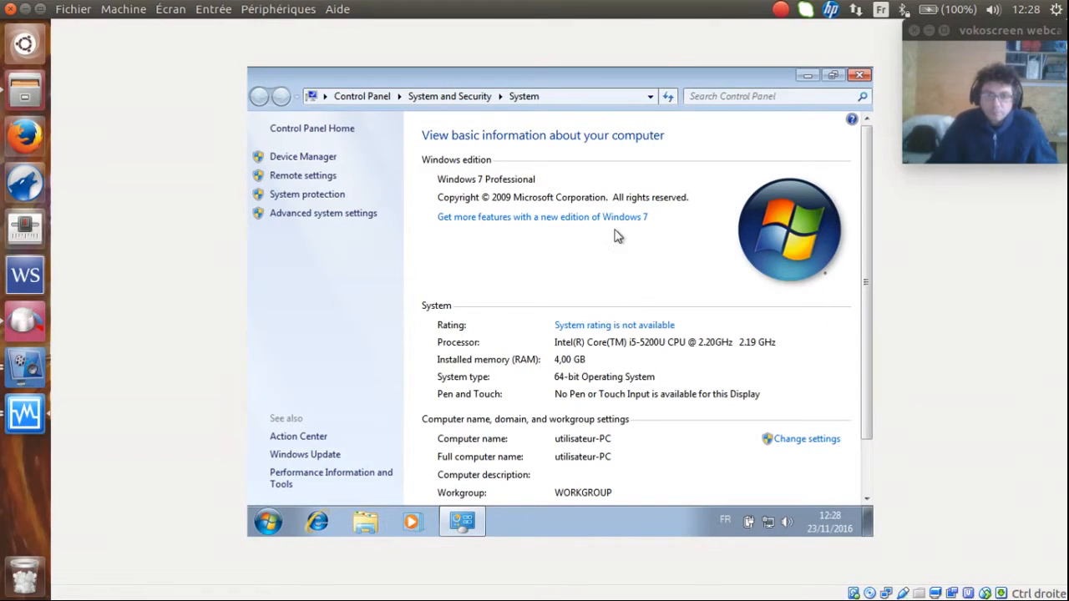
scroll(526, 206, down, 1)
scroll(526, 210, down, 1)
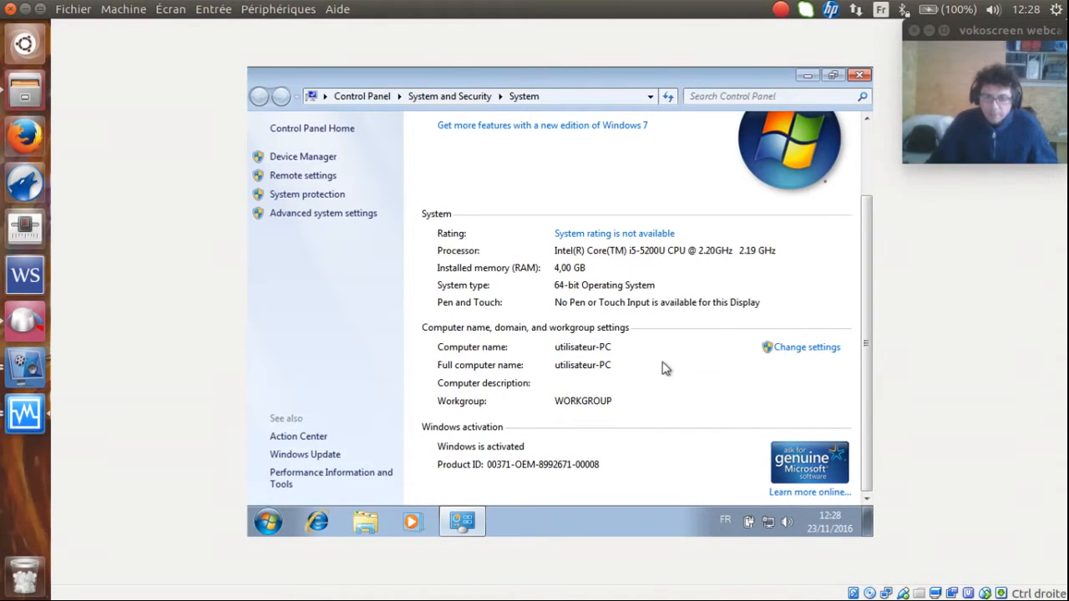
scroll(666, 348, up, 2)
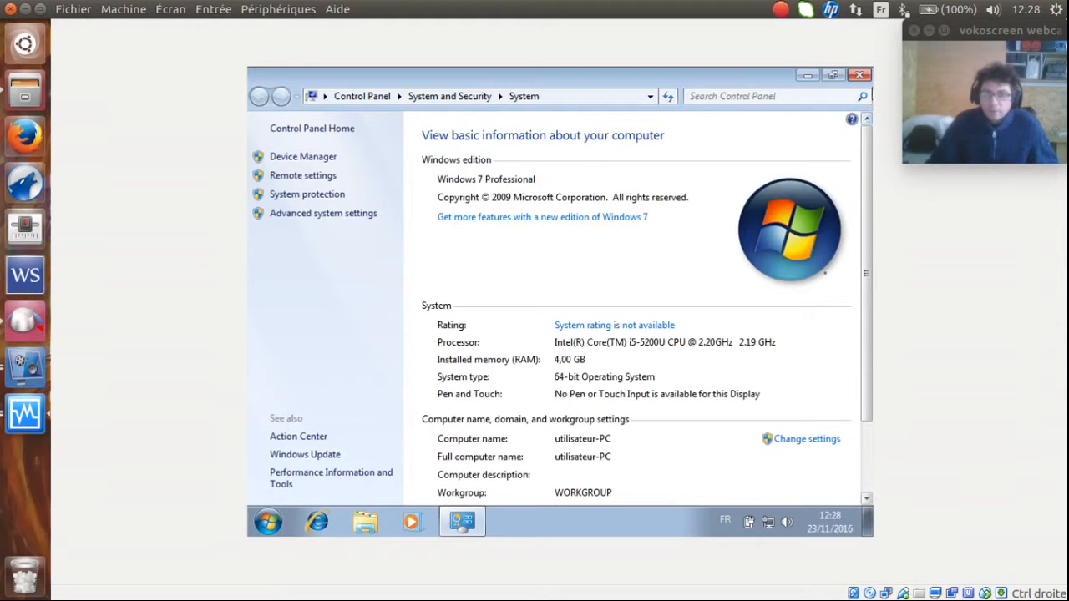
click(858, 75)
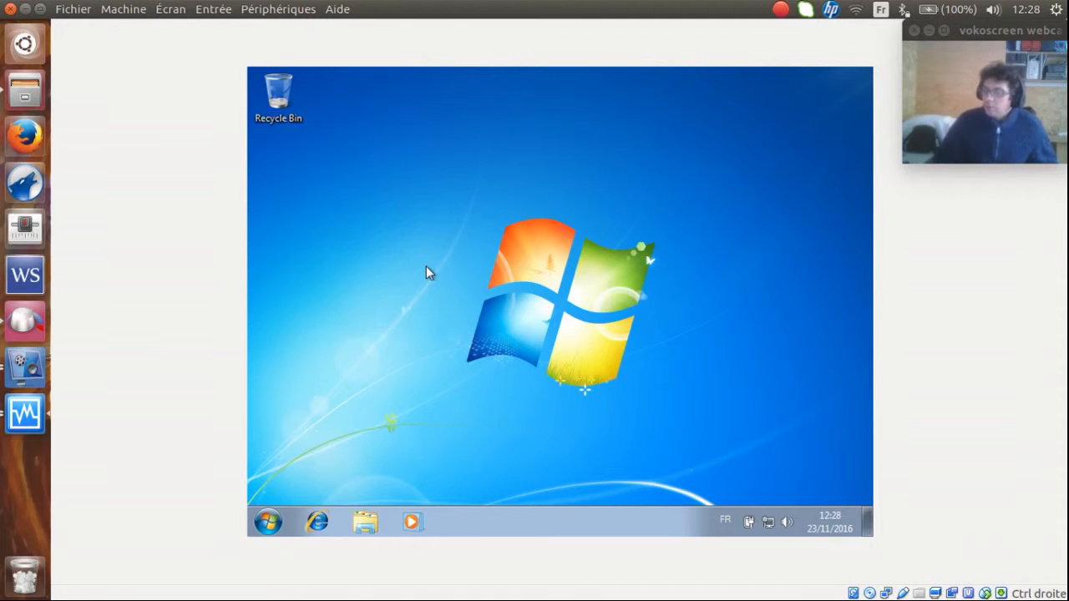
drag(996, 50, 622, 7)
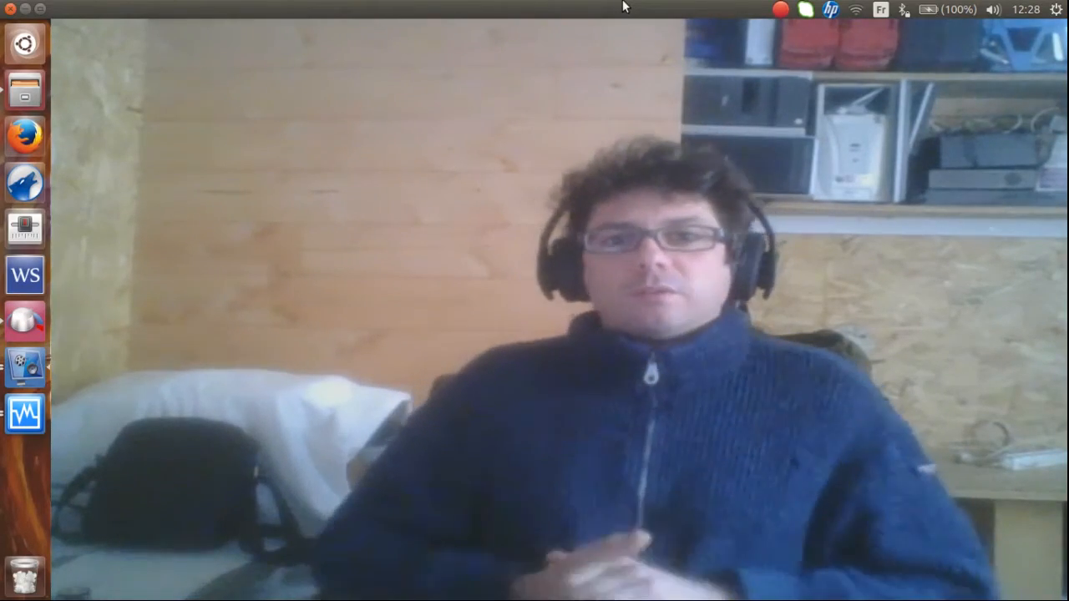